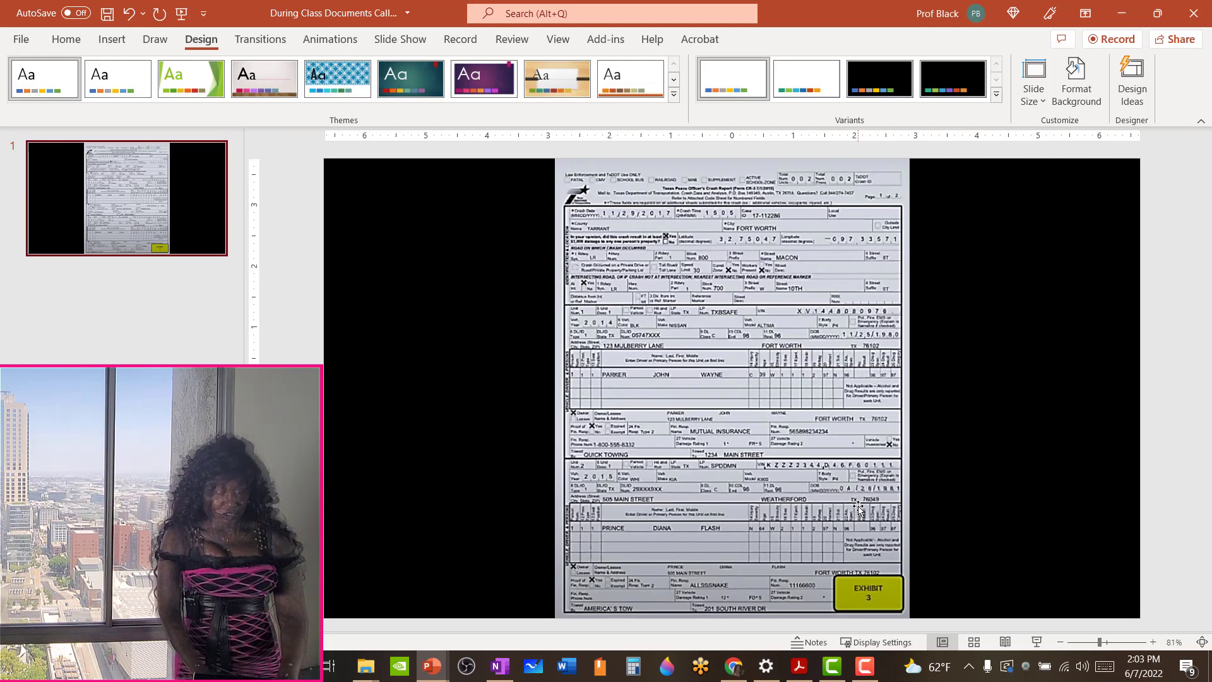
- Duplicate the crash report picture and move the copy off to the right of the original, leaving them partly overlapping
left_click(679, 317)
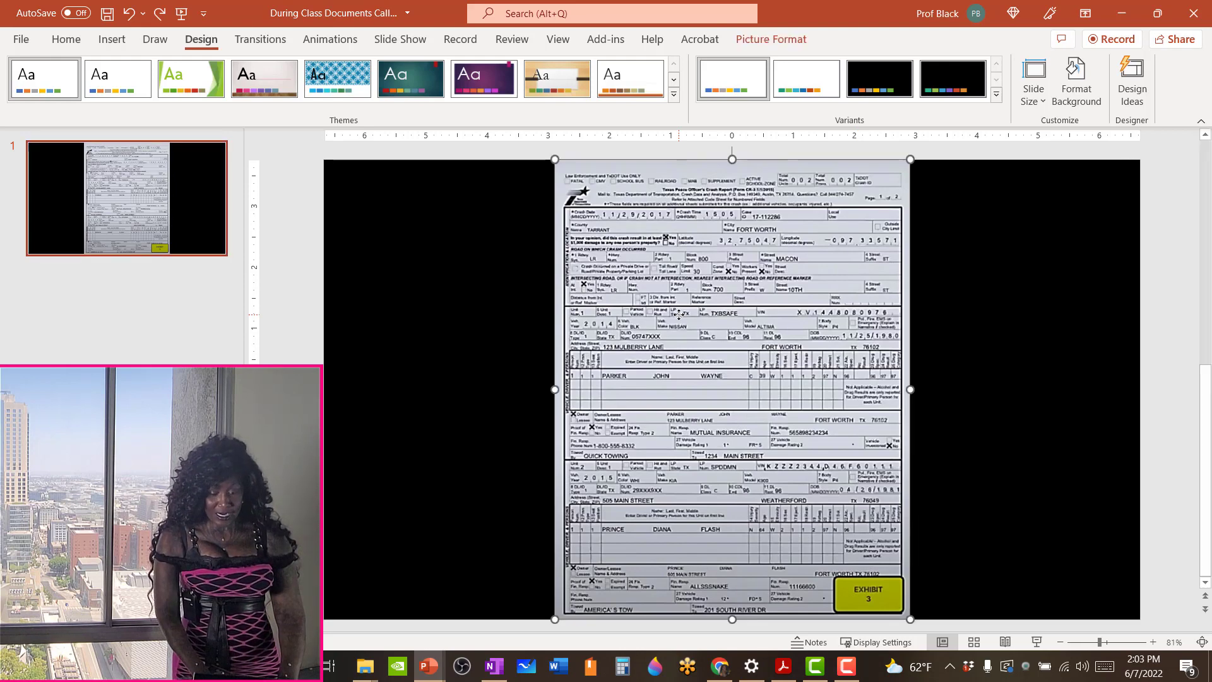
key("ctrl+d")
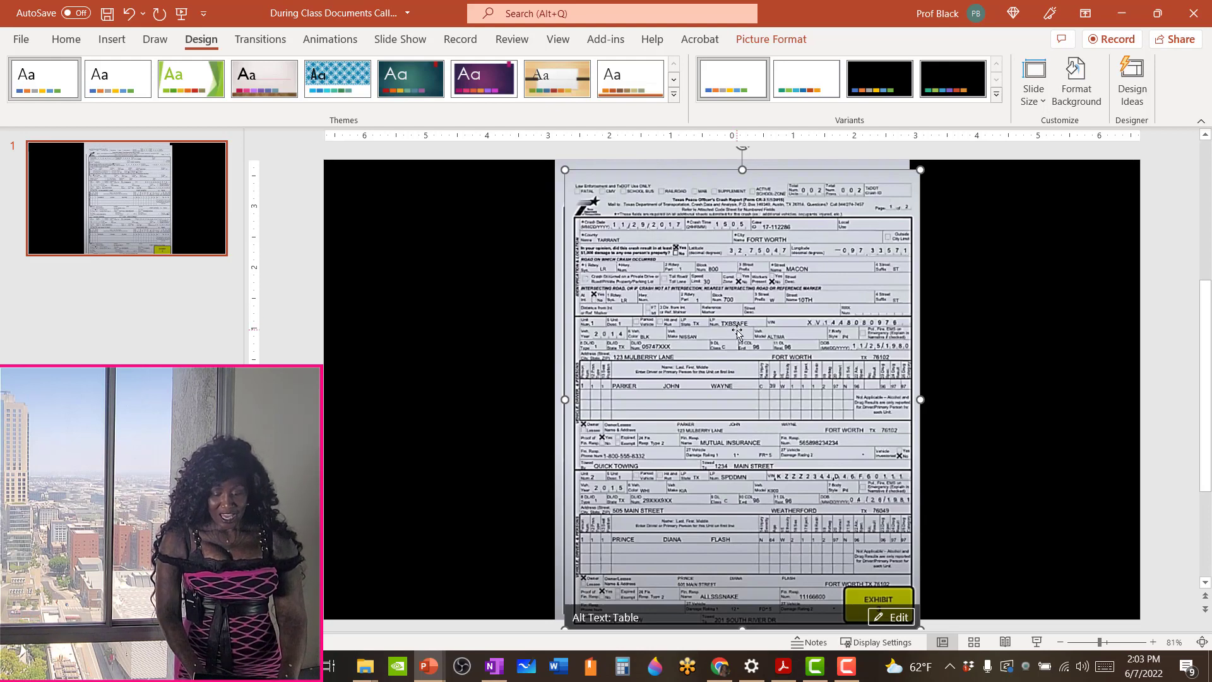
left_click_drag(738, 333, 940, 331)
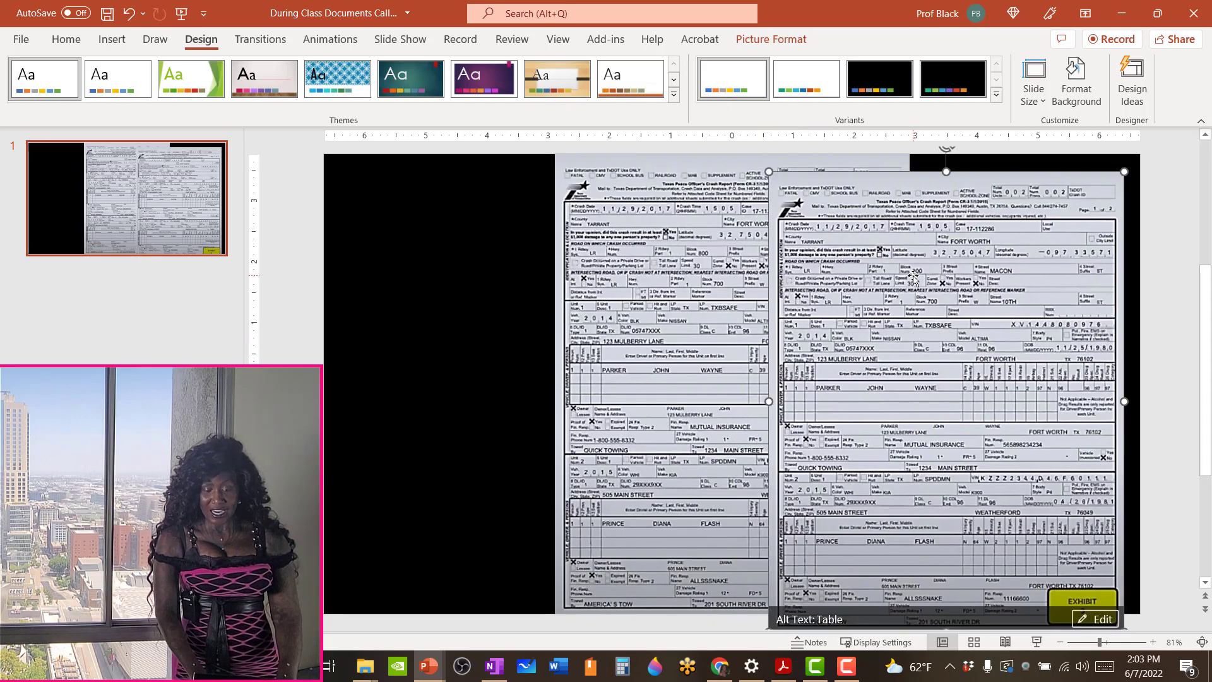
- Crop the report copy to the crash date and county rows, about 0.44 in high by 5.56 in wide
left_click(781, 41)
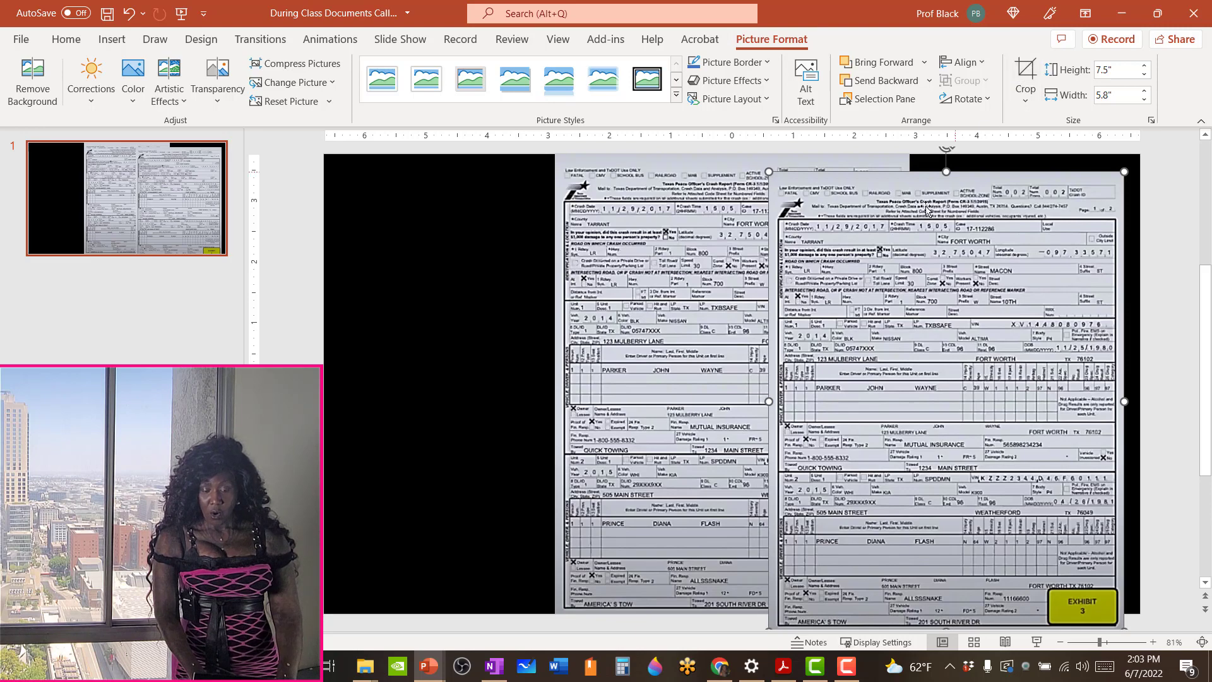
right_click(913, 225)
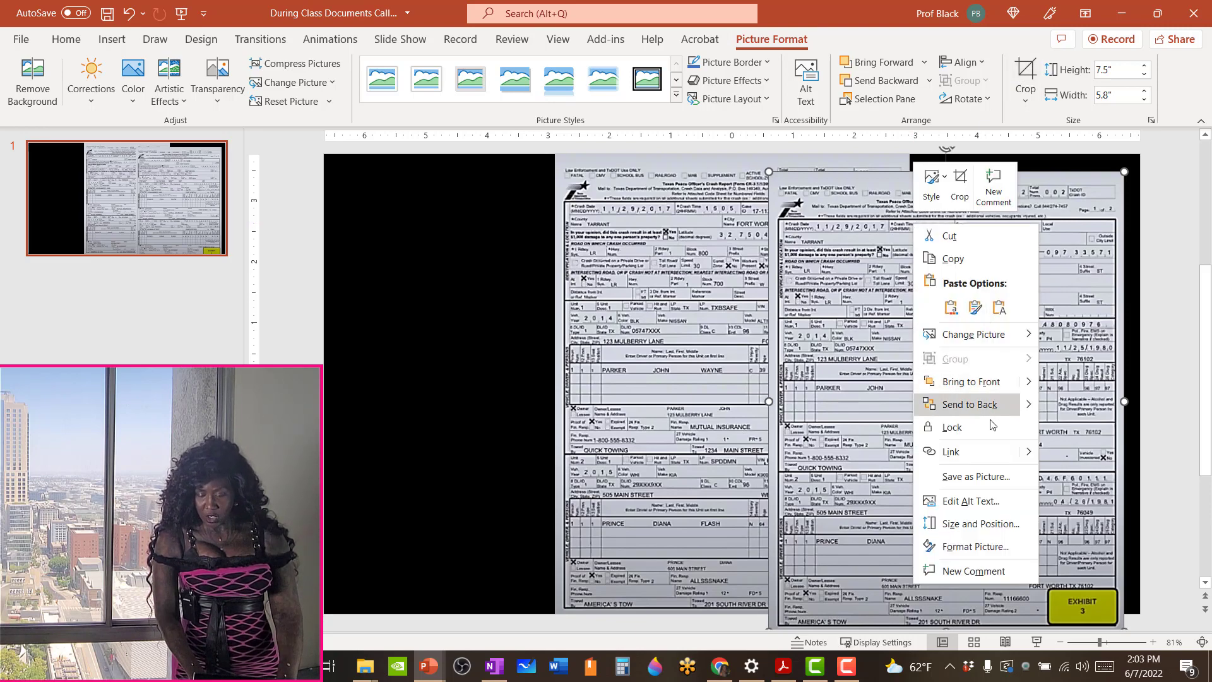
left_click(959, 179)
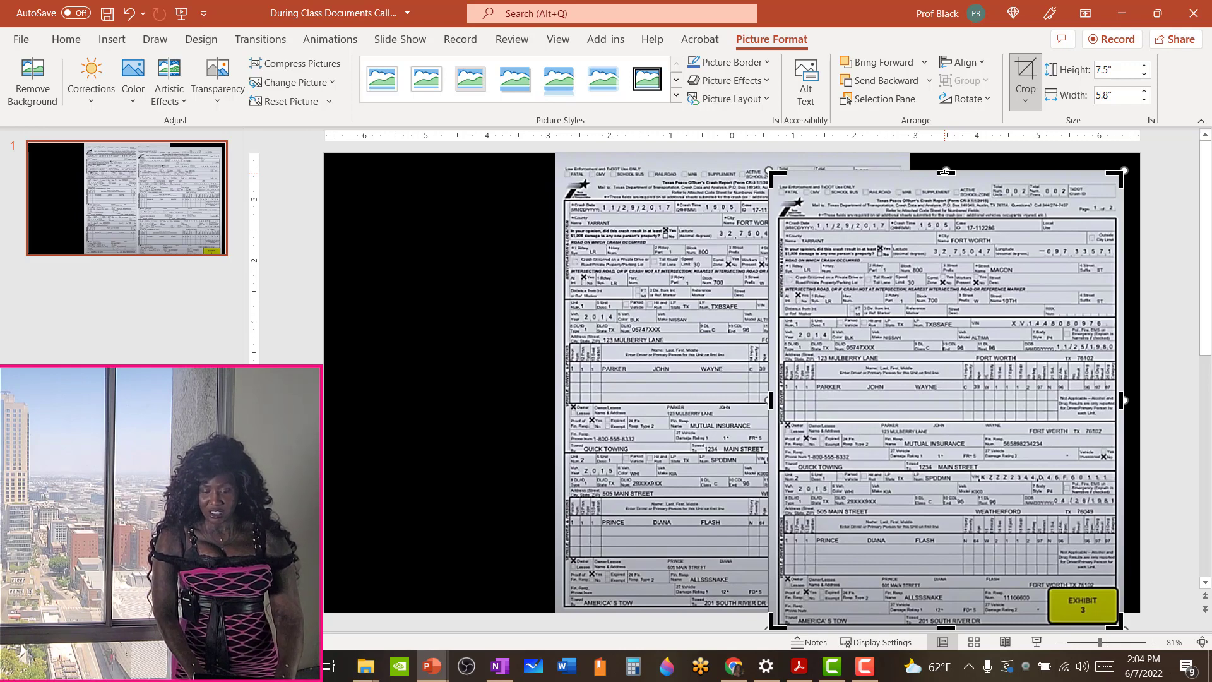
left_click_drag(945, 171, 945, 218)
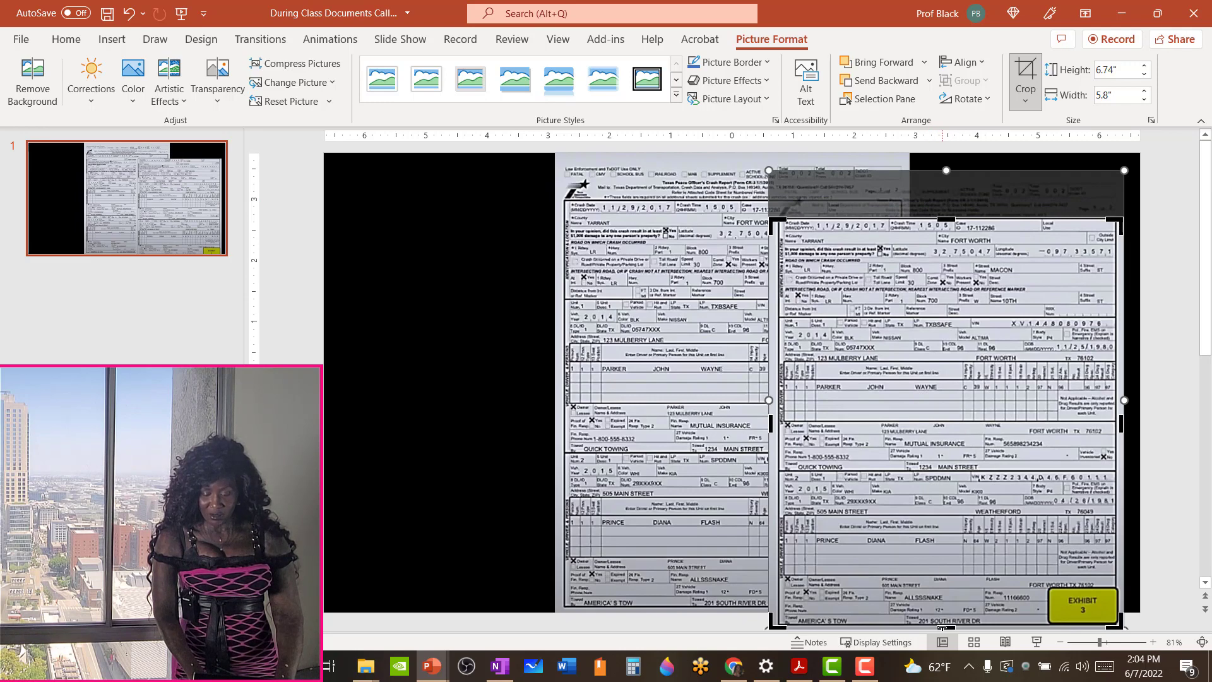
left_click_drag(943, 627, 821, 238)
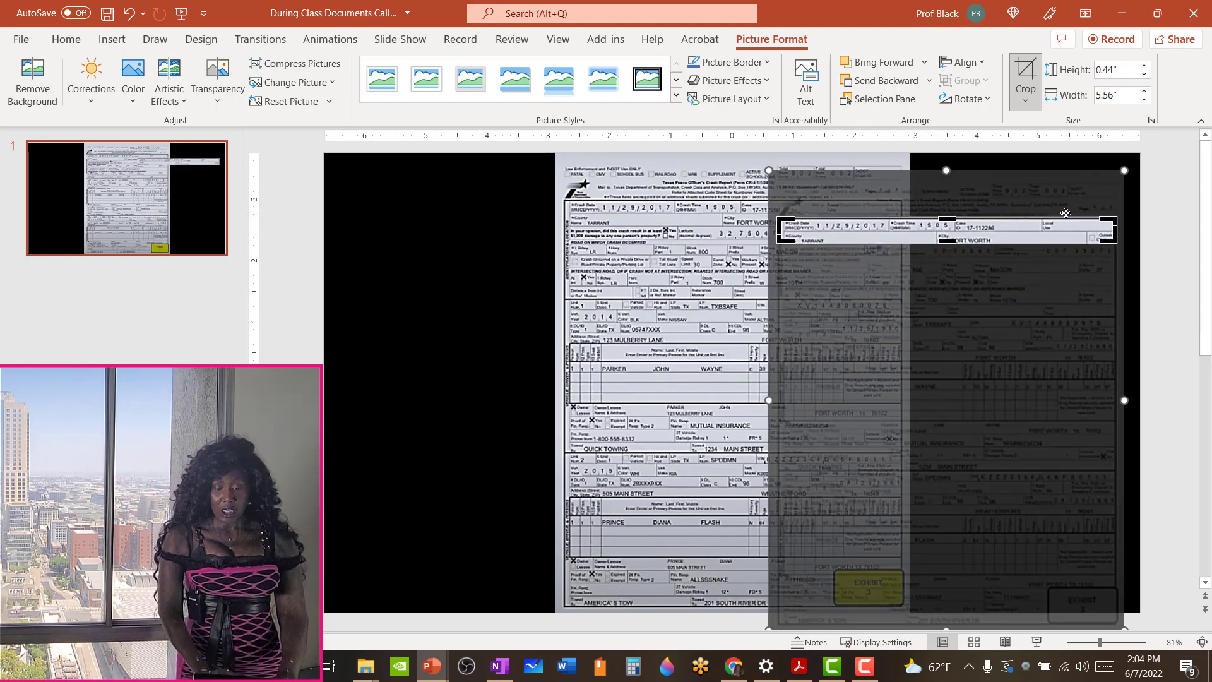
left_click(1024, 74)
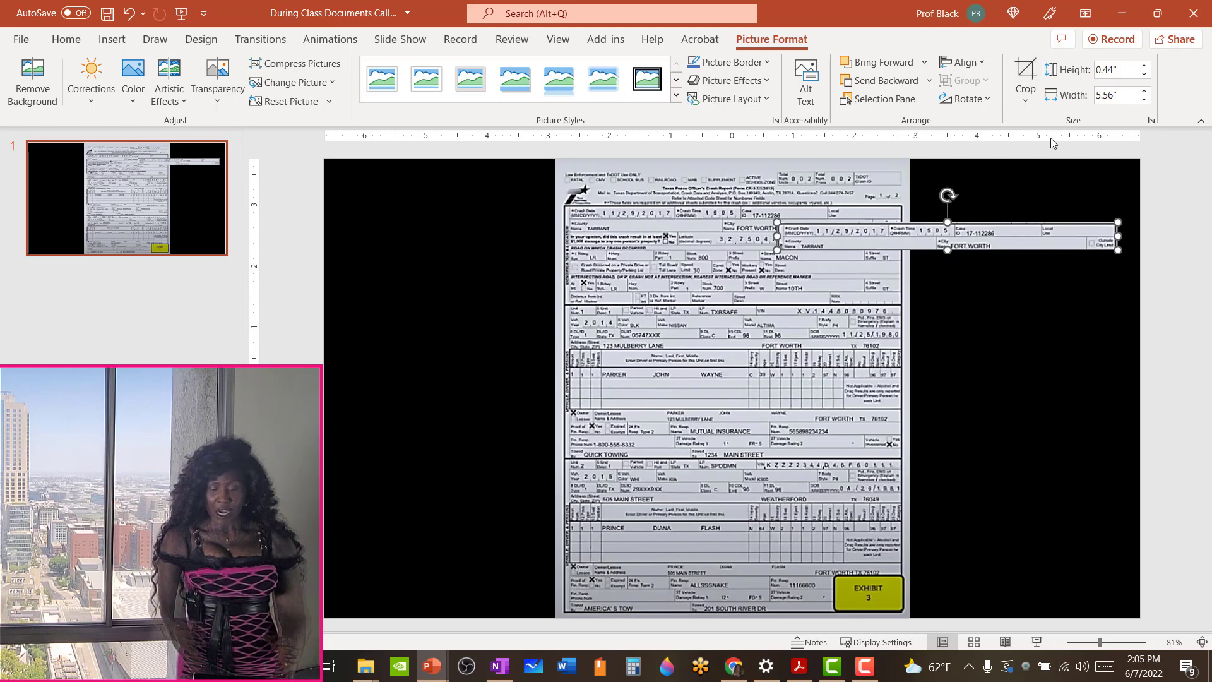
- Move the cropped strip over the top of the report and enlarge it to about 12.66 in wide, spanning the slide
left_click_drag(1017, 235, 567, 184)
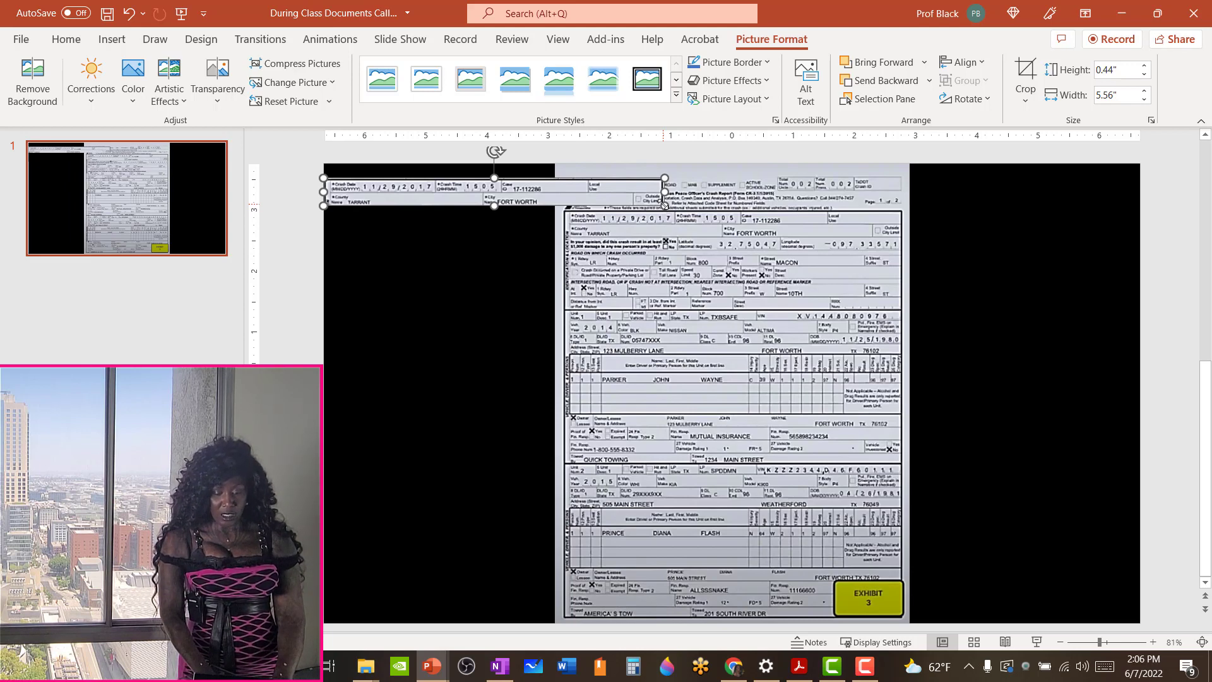
left_click_drag(663, 204, 707, 236)
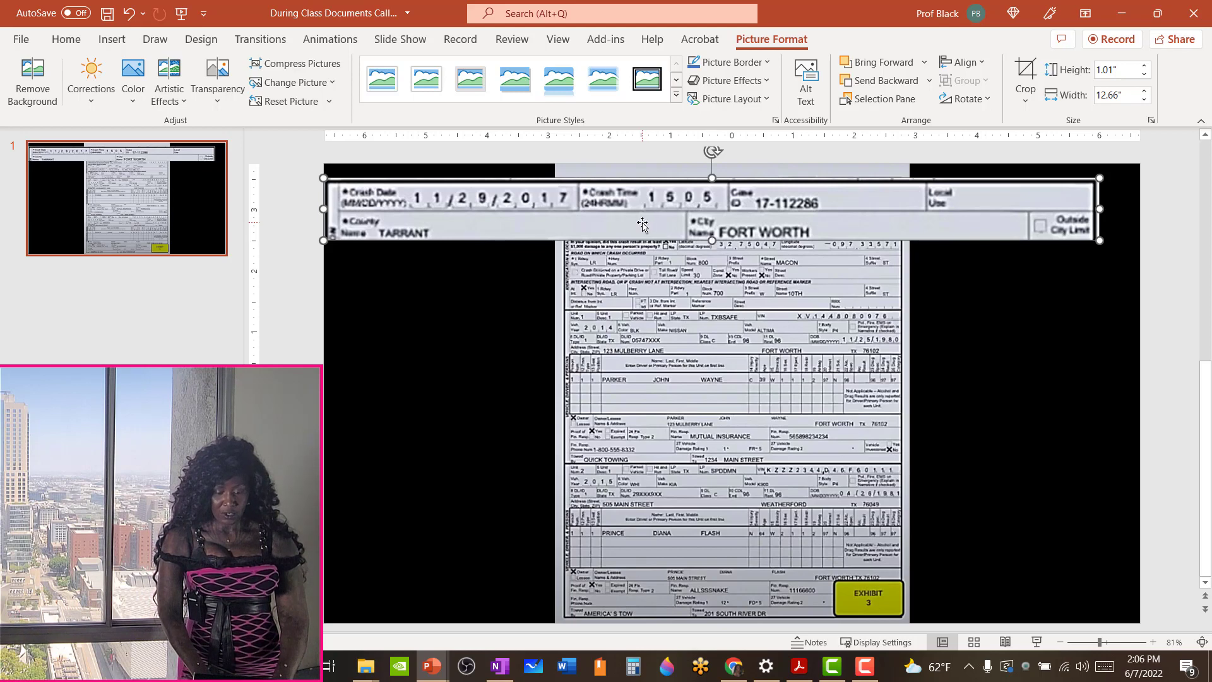
left_click_drag(642, 226, 672, 233)
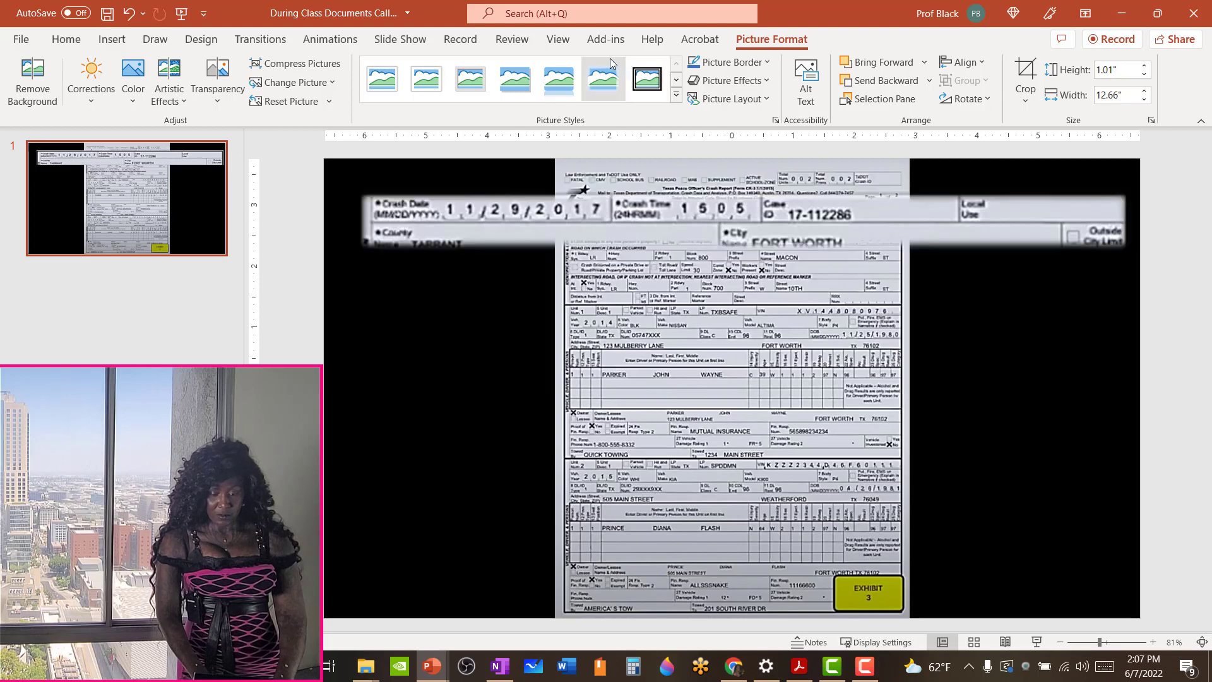
- Apply a simple black frame style to the callout strip and give it a red 6 pt border
left_click(676, 100)
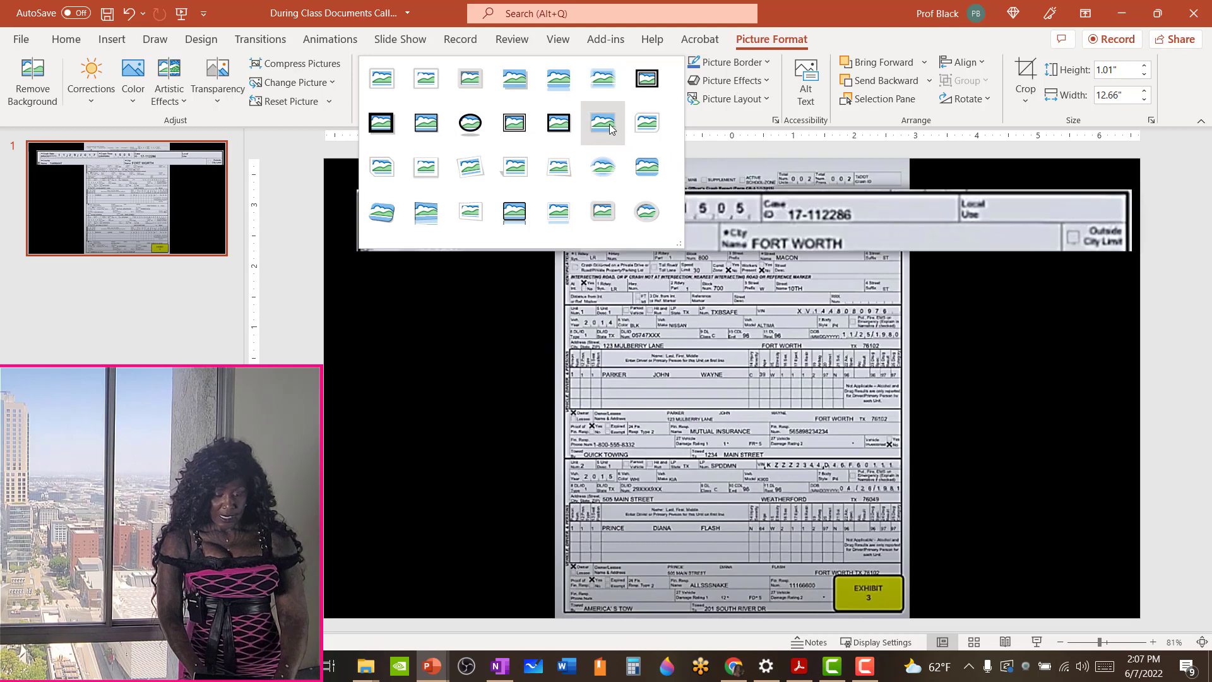
left_click(425, 124)
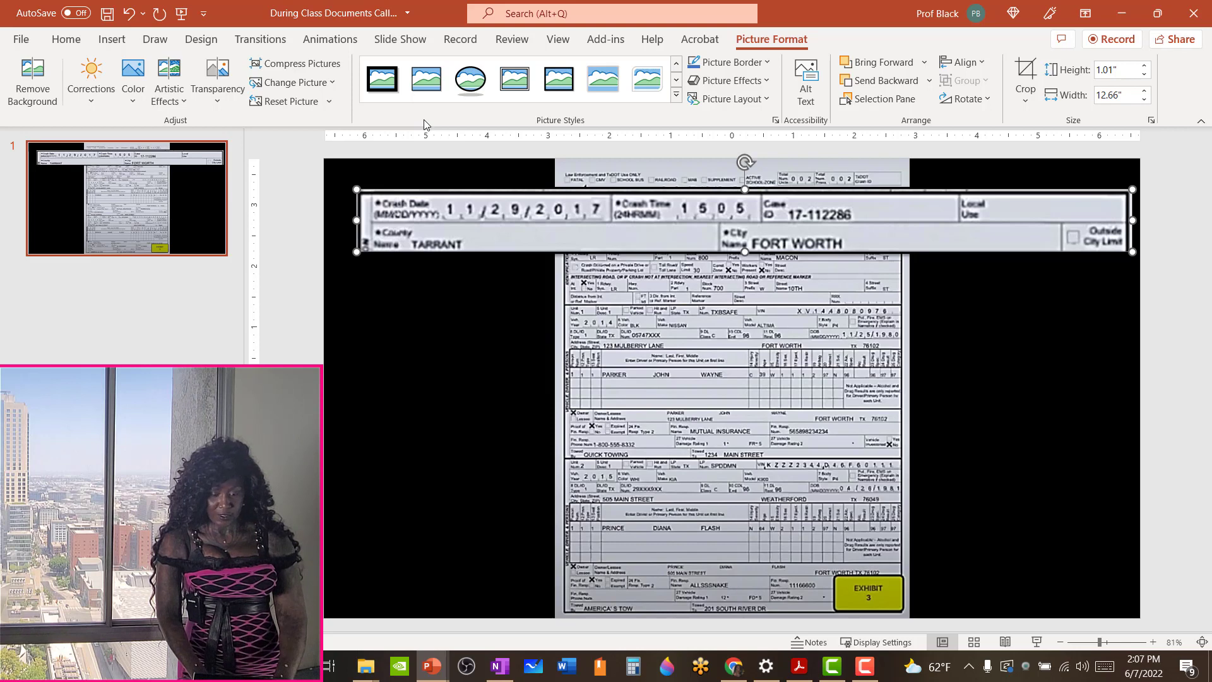
left_click(768, 64)
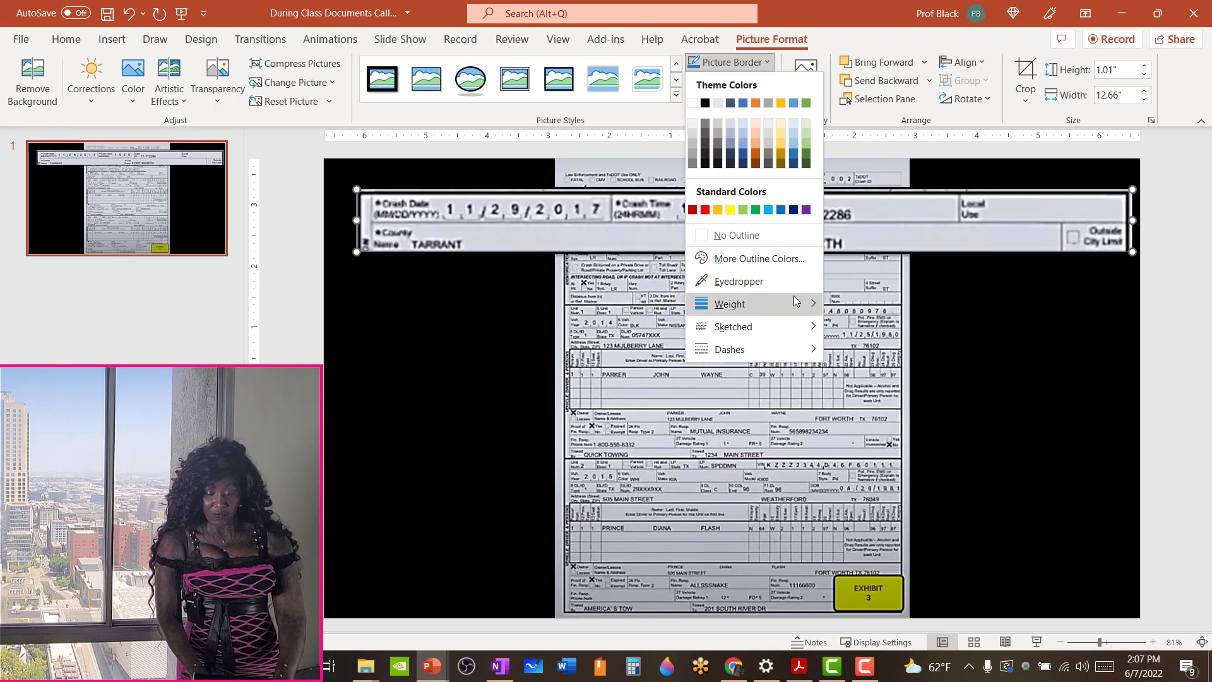
mouse_move(800, 306)
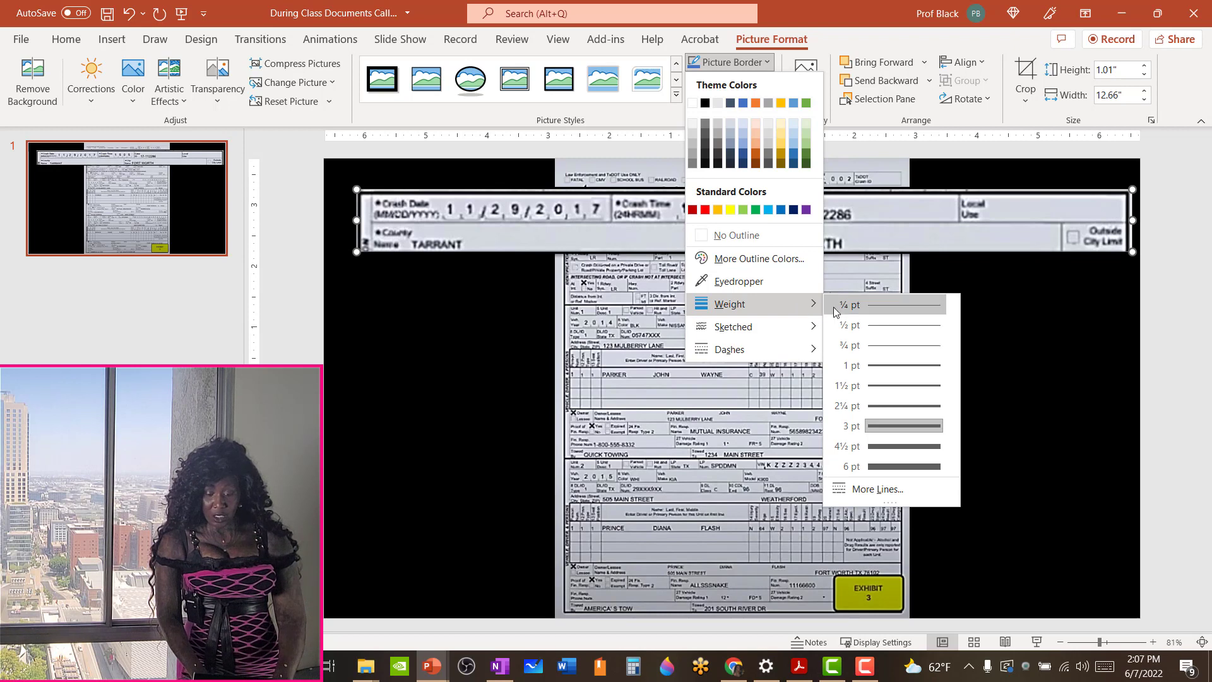
left_click(901, 473)
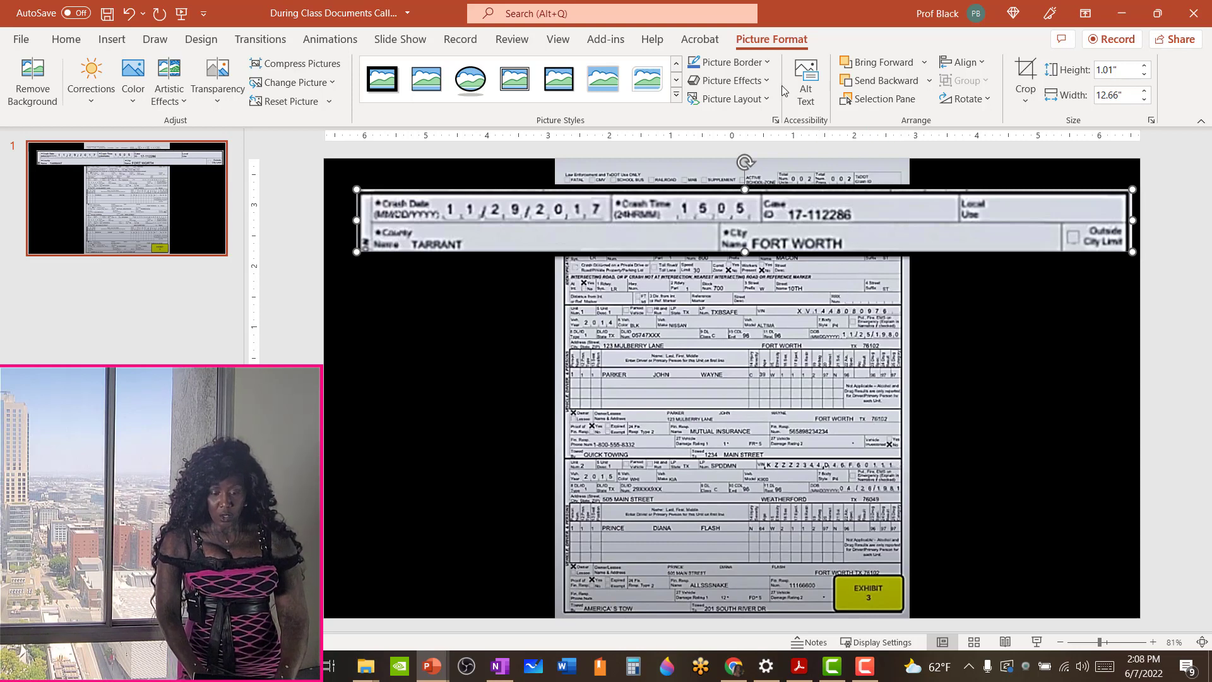
left_click(732, 62)
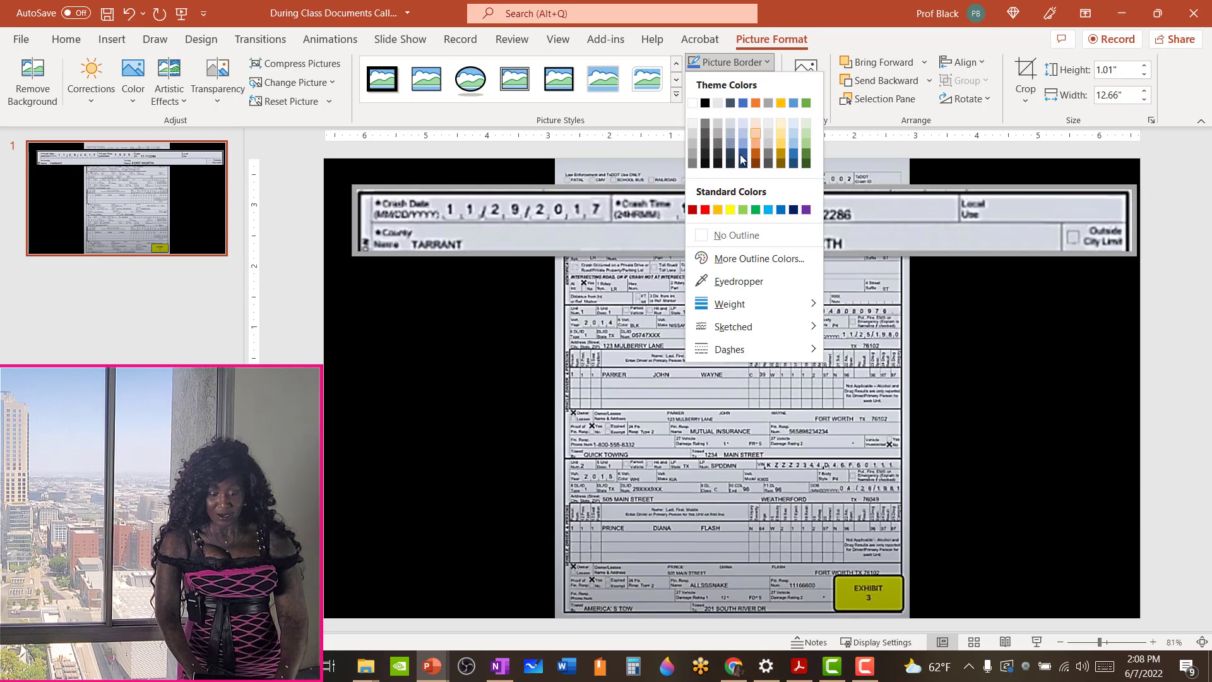
left_click(705, 209)
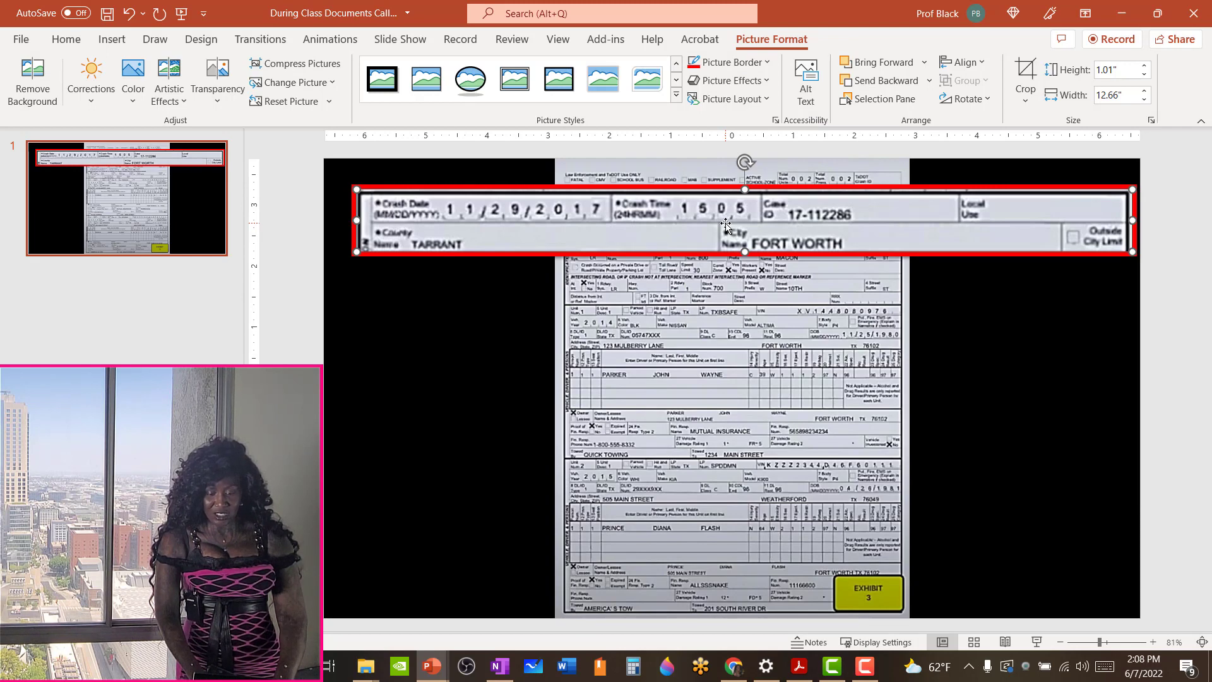
- Crop the callout strip's top edge slightly, to a height of 0.98 in
left_click(1025, 73)
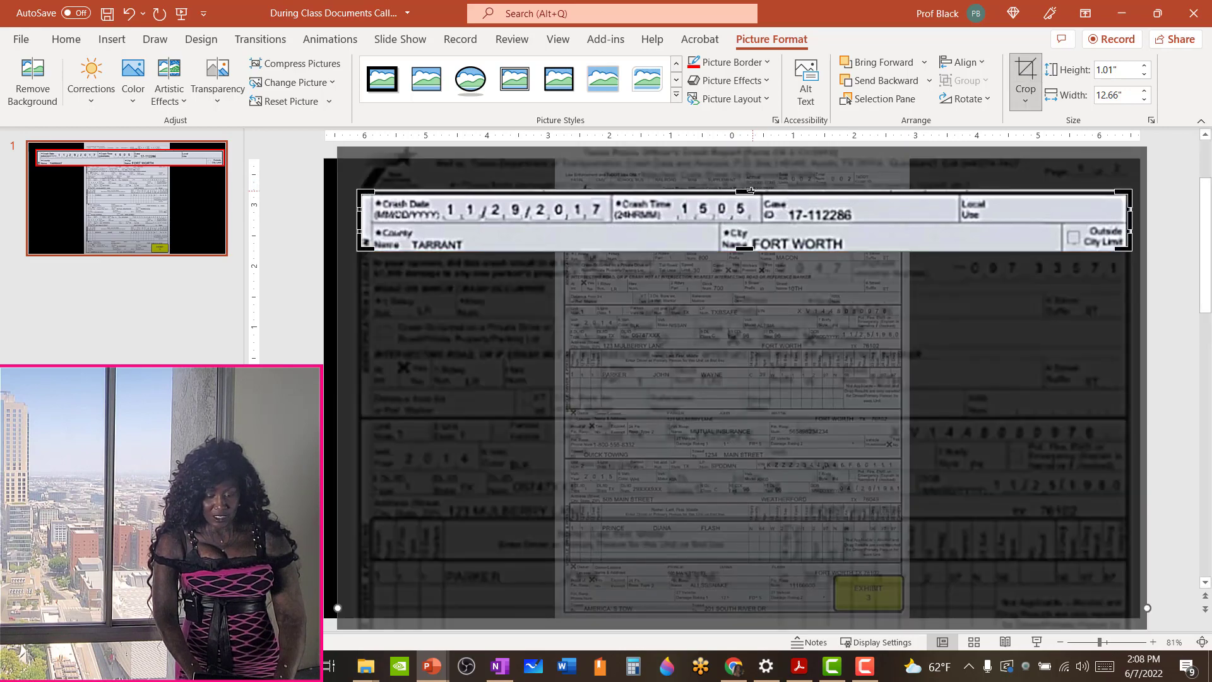
left_click_drag(749, 190, 749, 192)
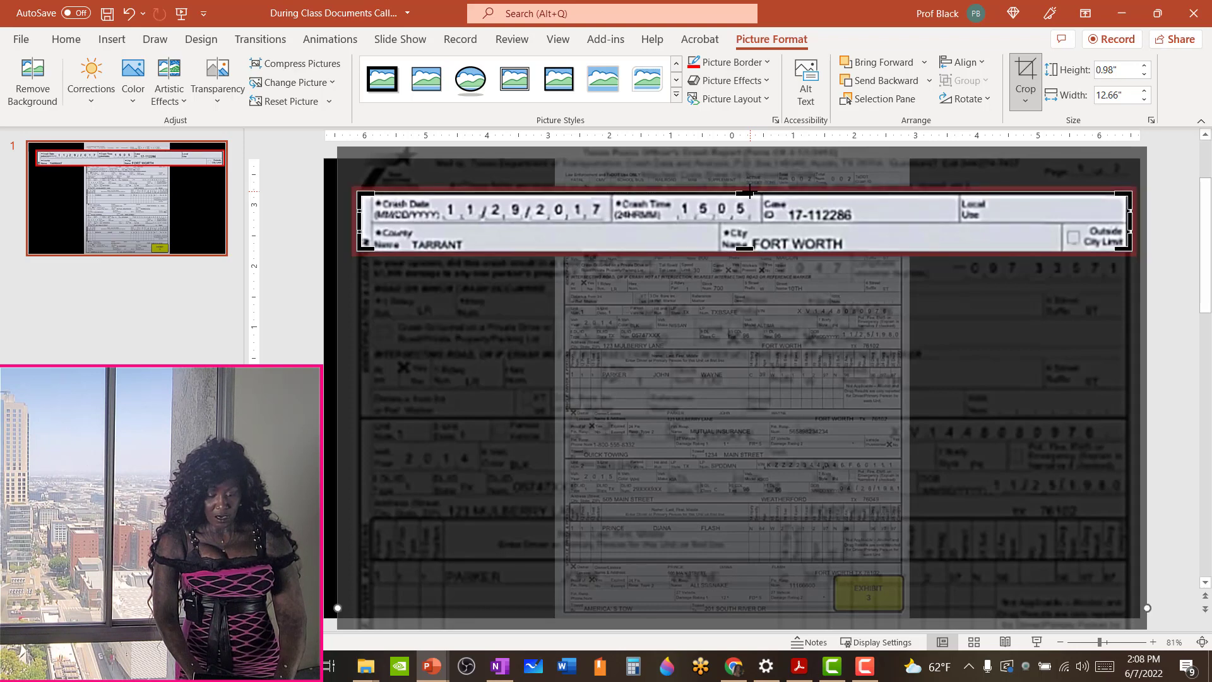
left_click(1025, 75)
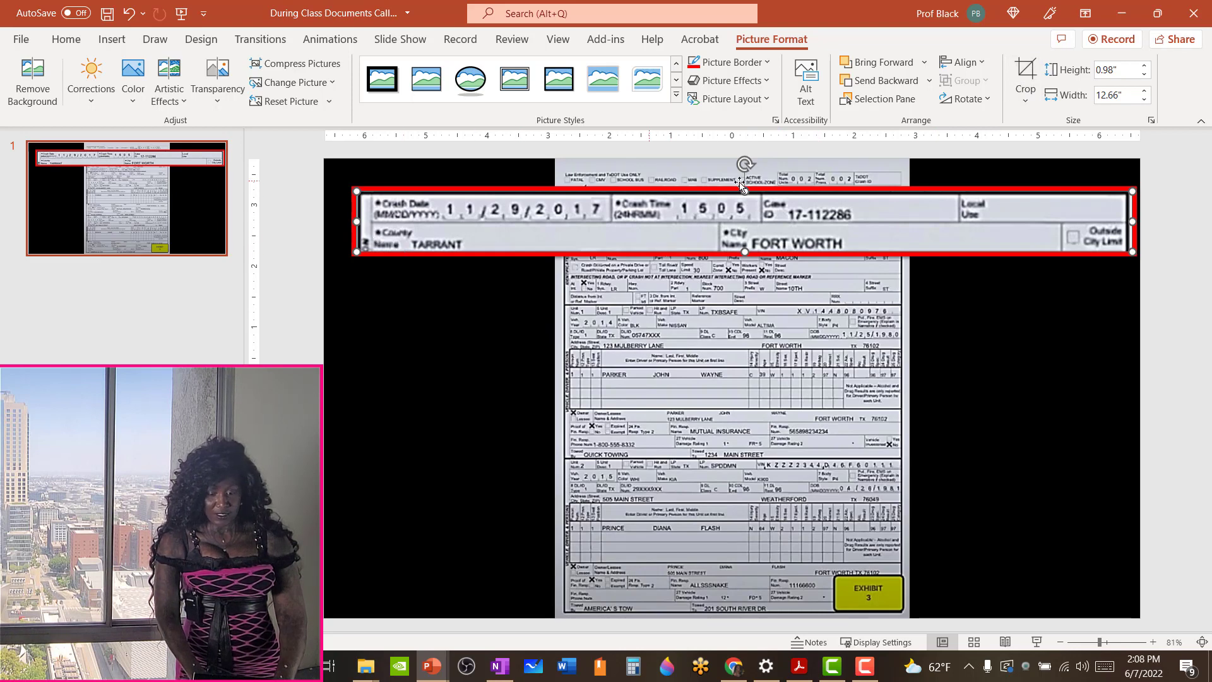
left_click(1024, 67)
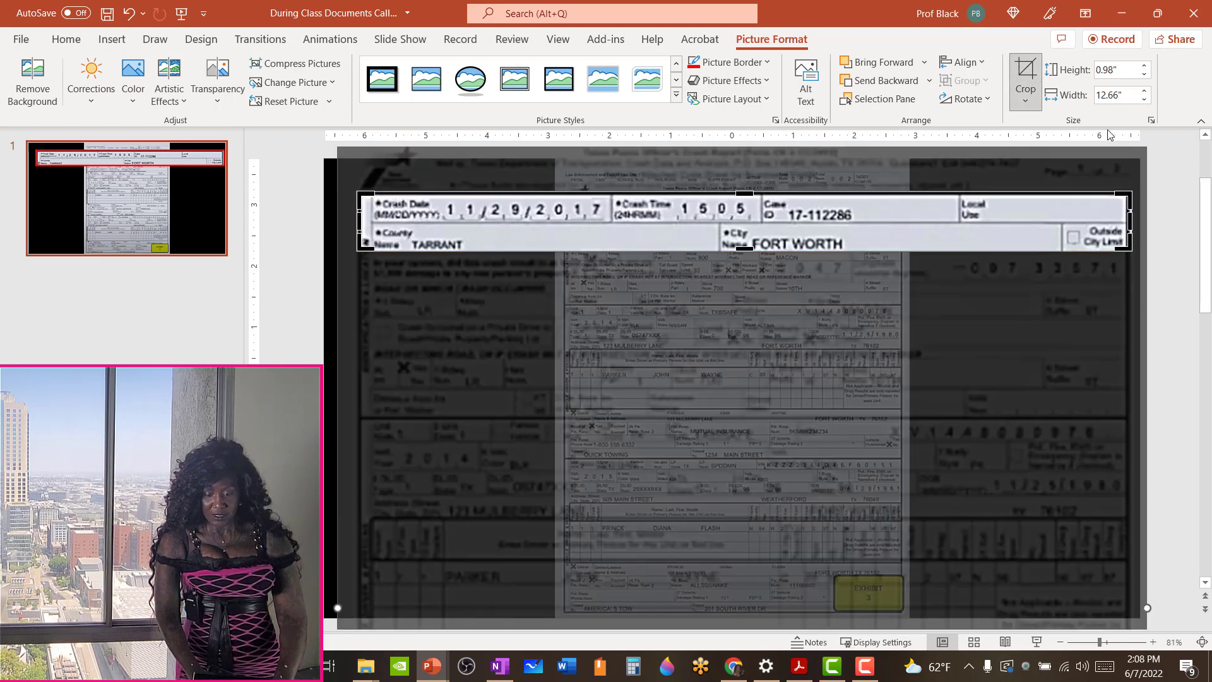
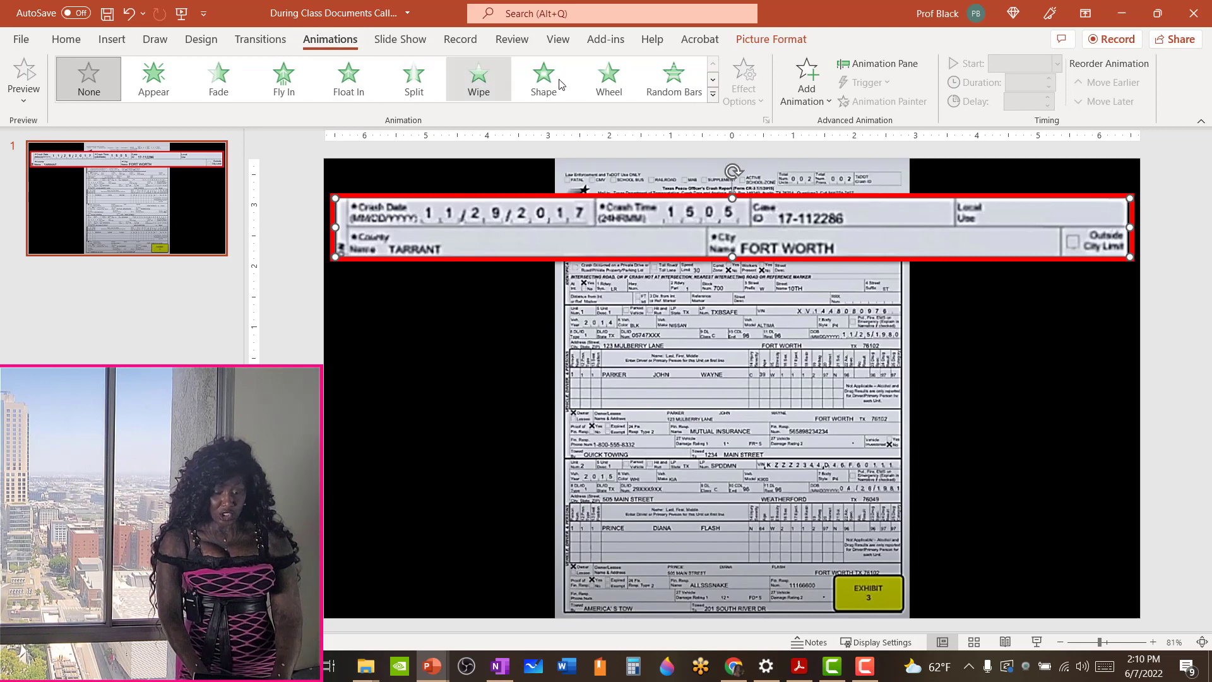
- Give the callout strip a Zoom entrance animation and set it to start after the previous one
left_click(712, 97)
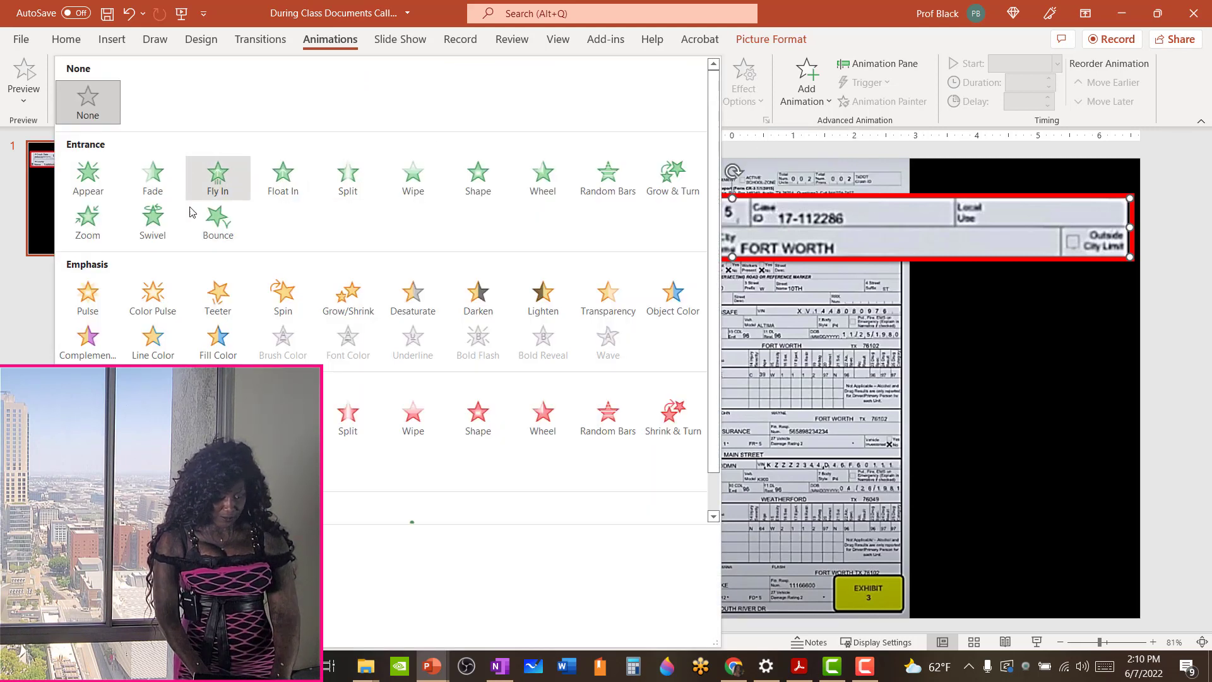
left_click(88, 221)
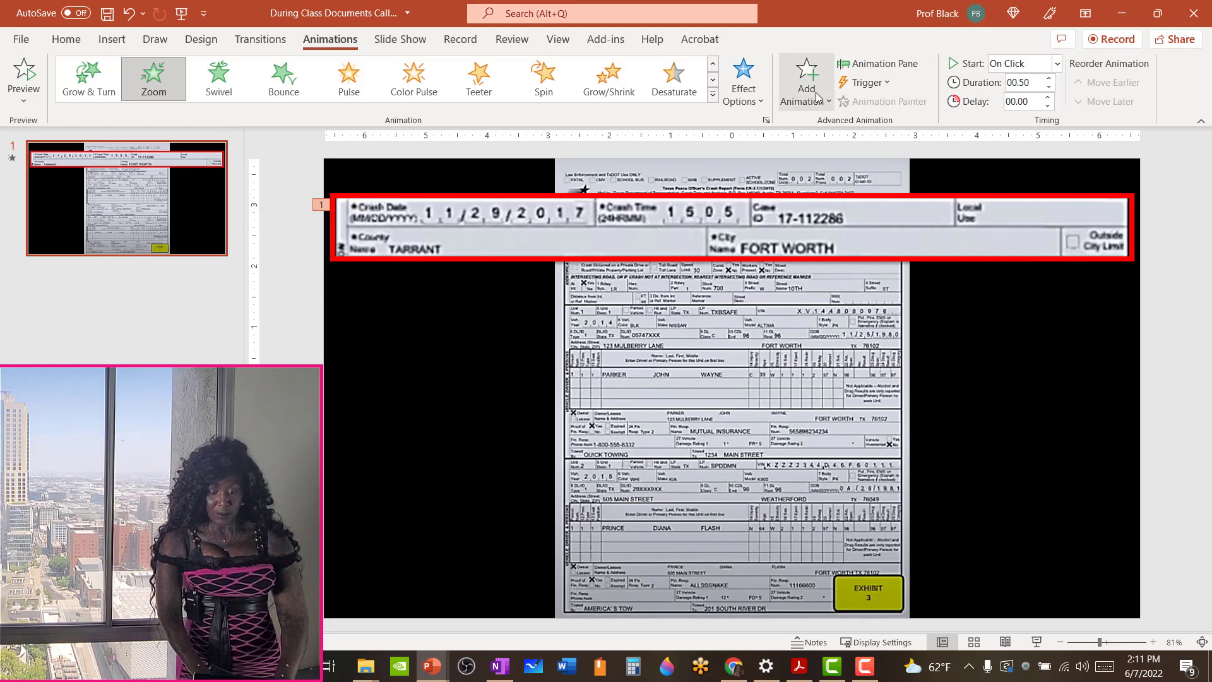
left_click(869, 65)
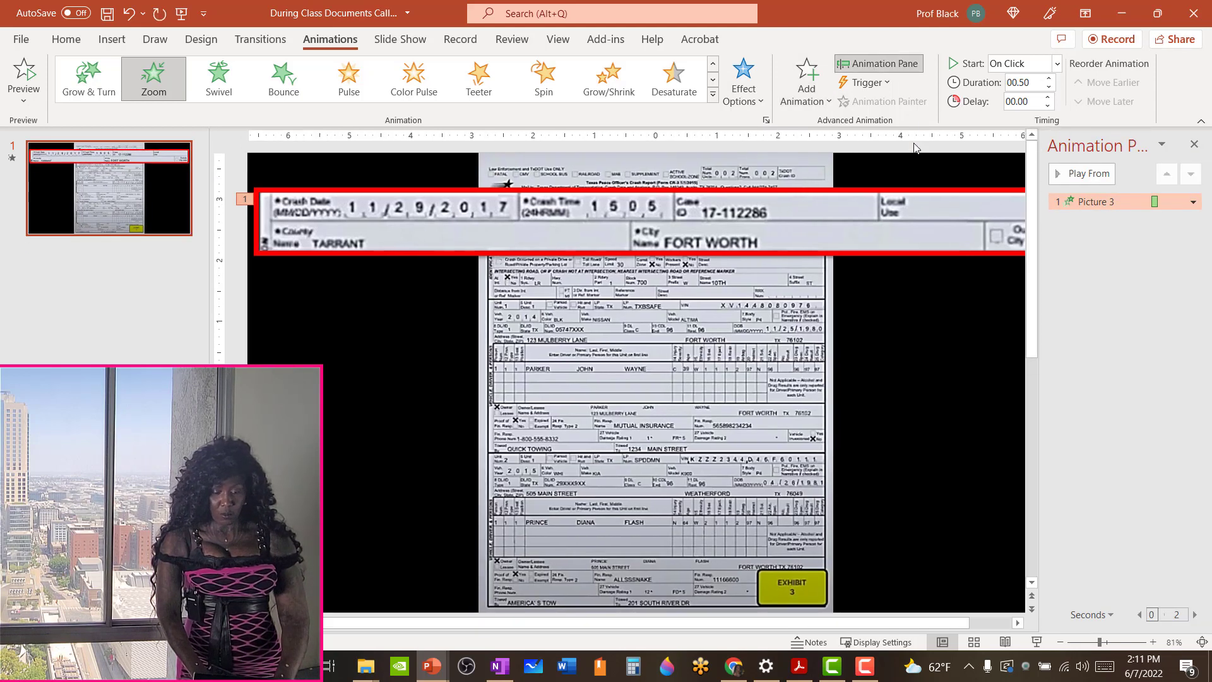
left_click(1193, 202)
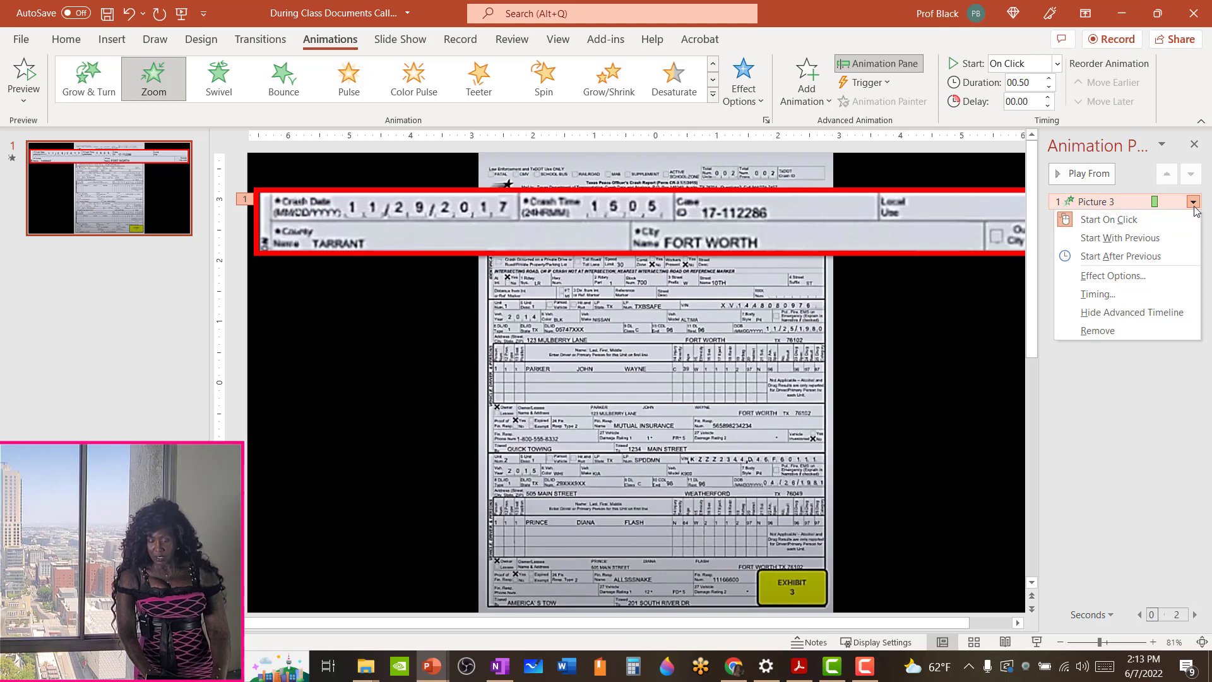
left_click(1148, 264)
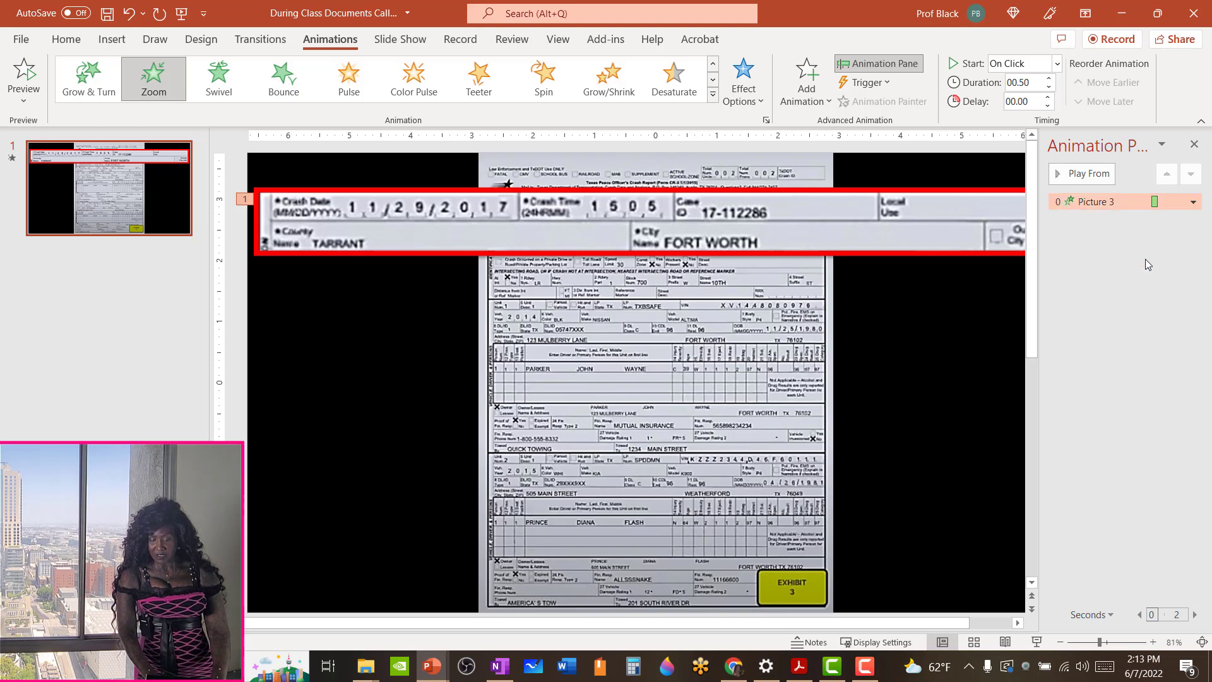
- Set the Zoom animation's delay to 0.5 seconds and its duration to 2 seconds (Medium)
left_click(1192, 202)
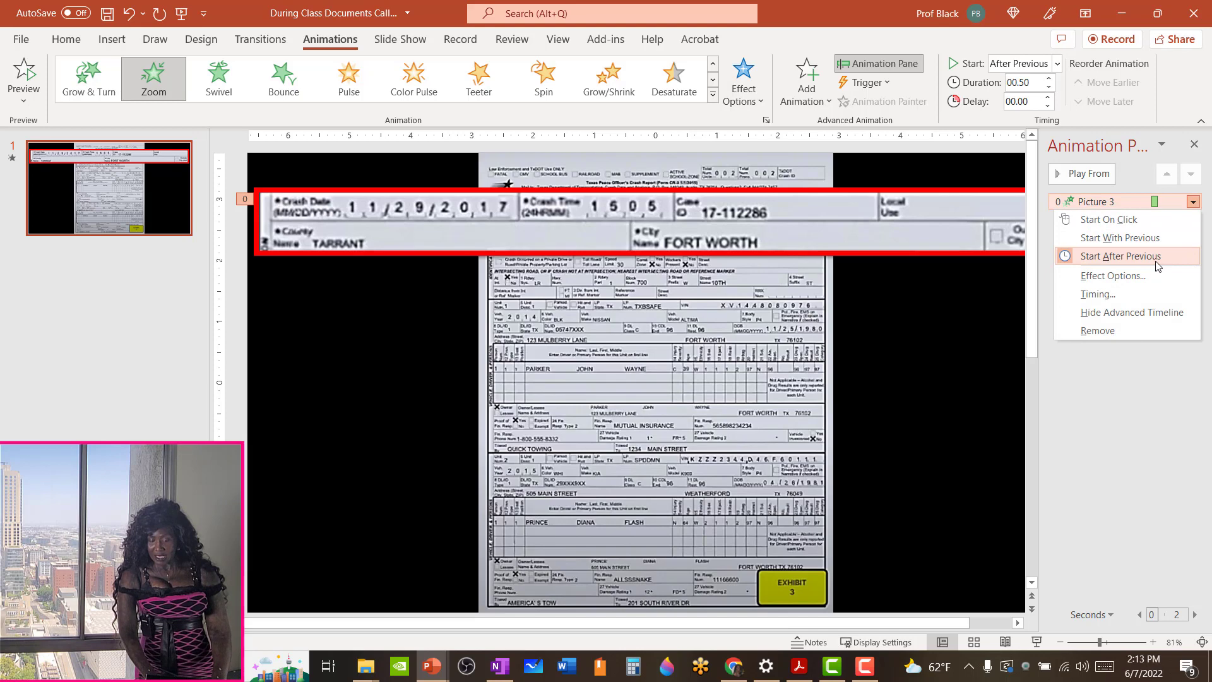
left_click(1118, 296)
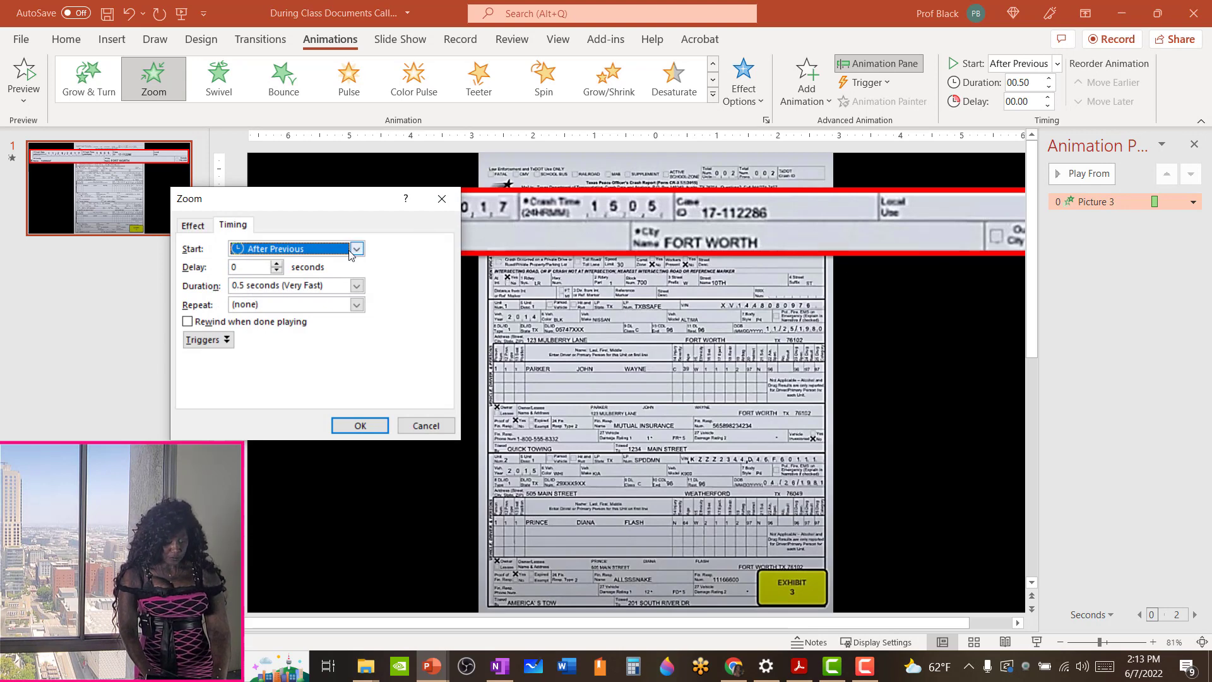
left_click(277, 264)
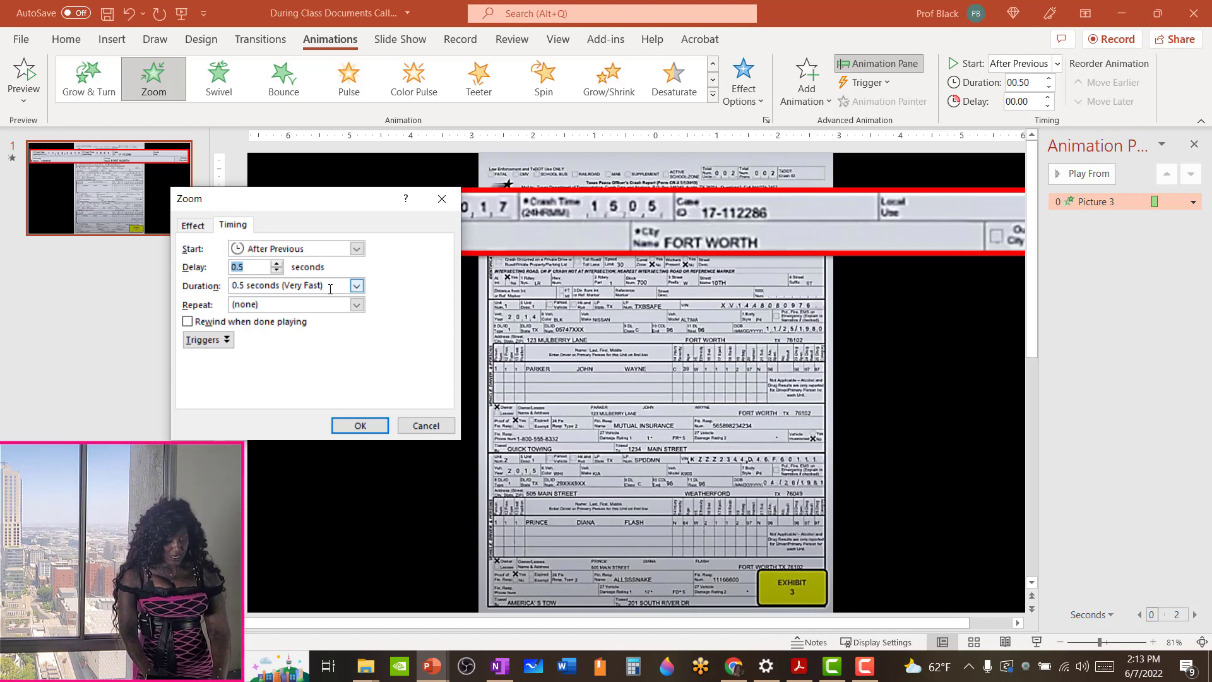
left_click(355, 286)
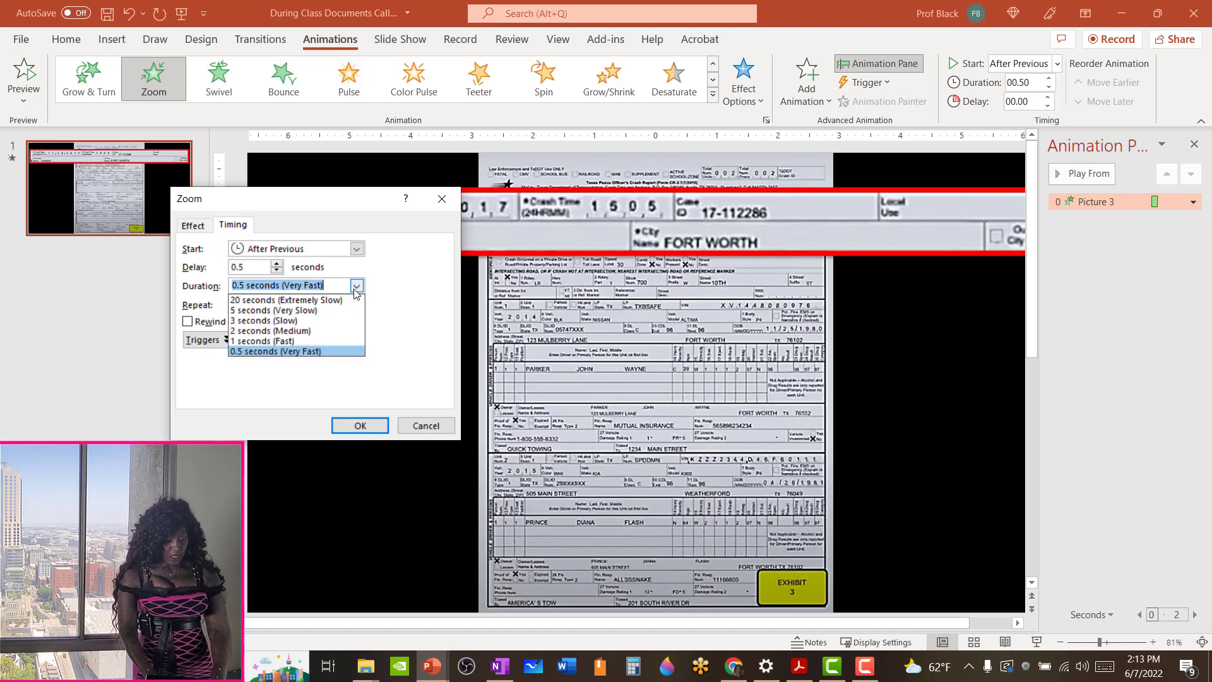
left_click(310, 332)
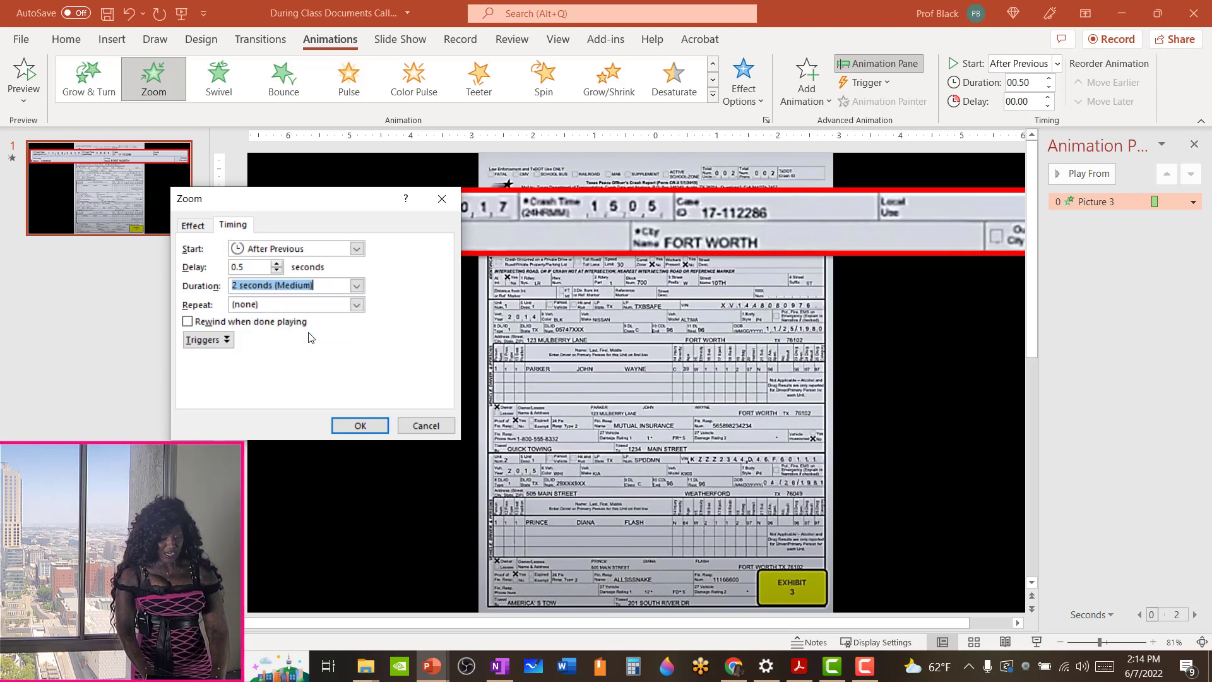
left_click(360, 426)
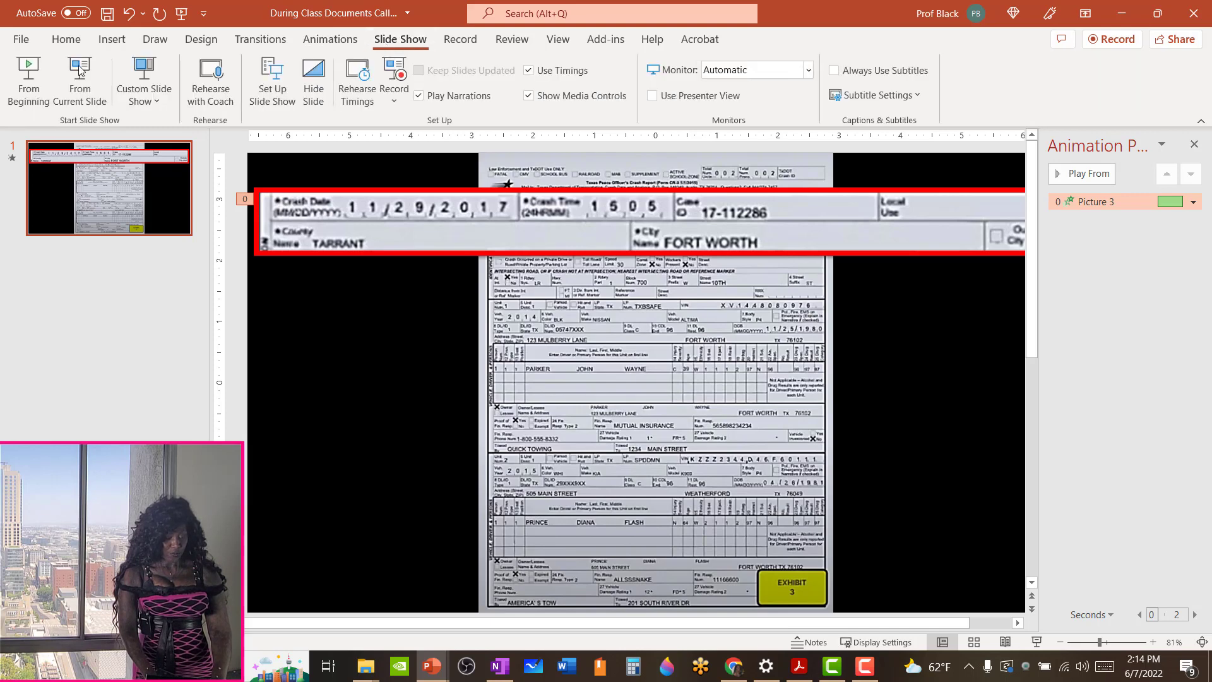
- Play the slide show from the beginning to check the callout's animation, and return to editing
left_click(32, 69)
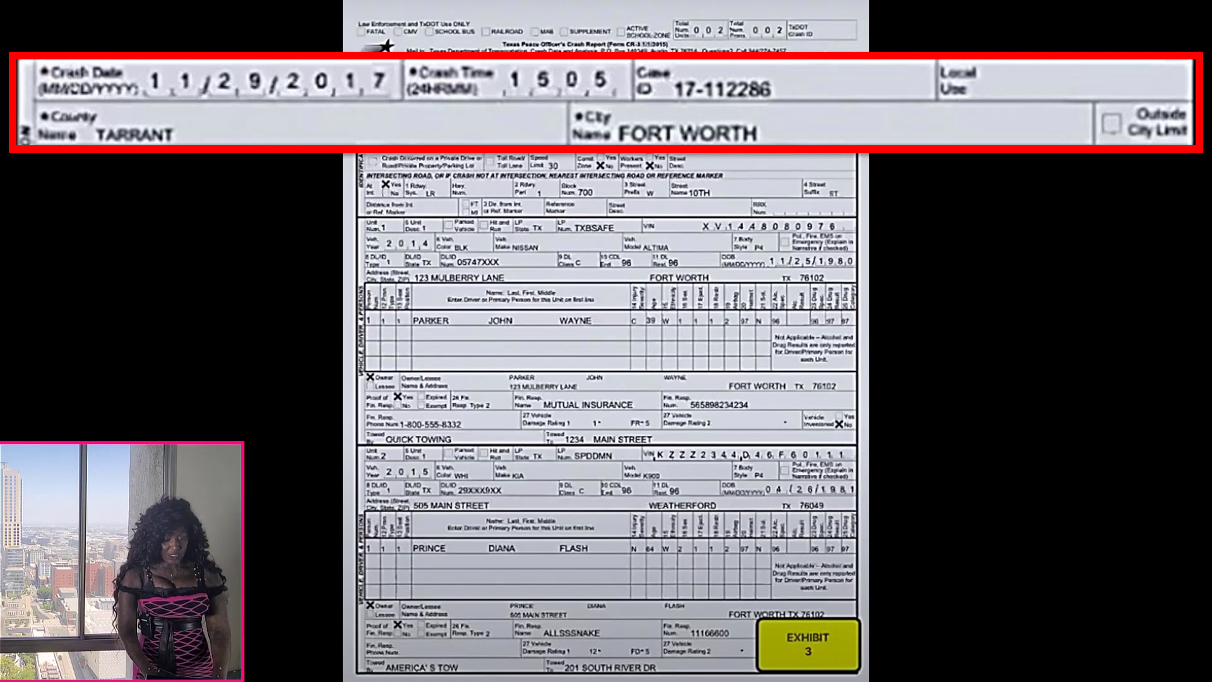
key("Escape")
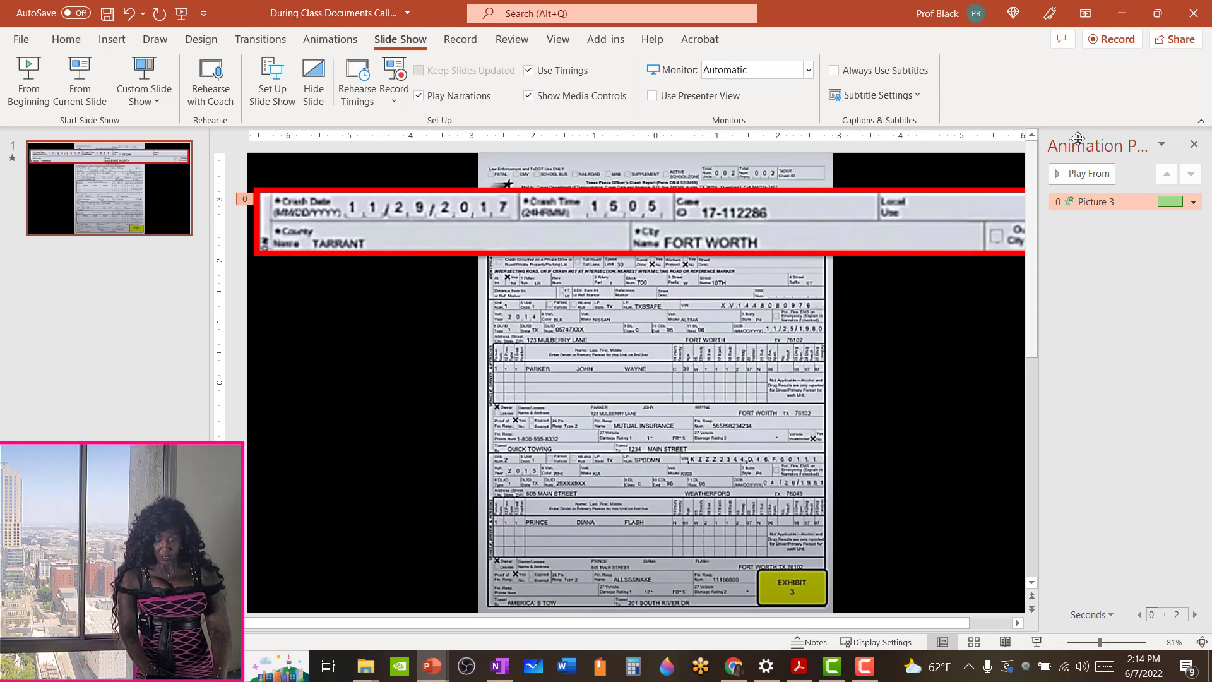
- Set the callout's Zoom animation duration to 1 second (Fast) and preview it in the slide show from the beginning
left_click(1193, 201)
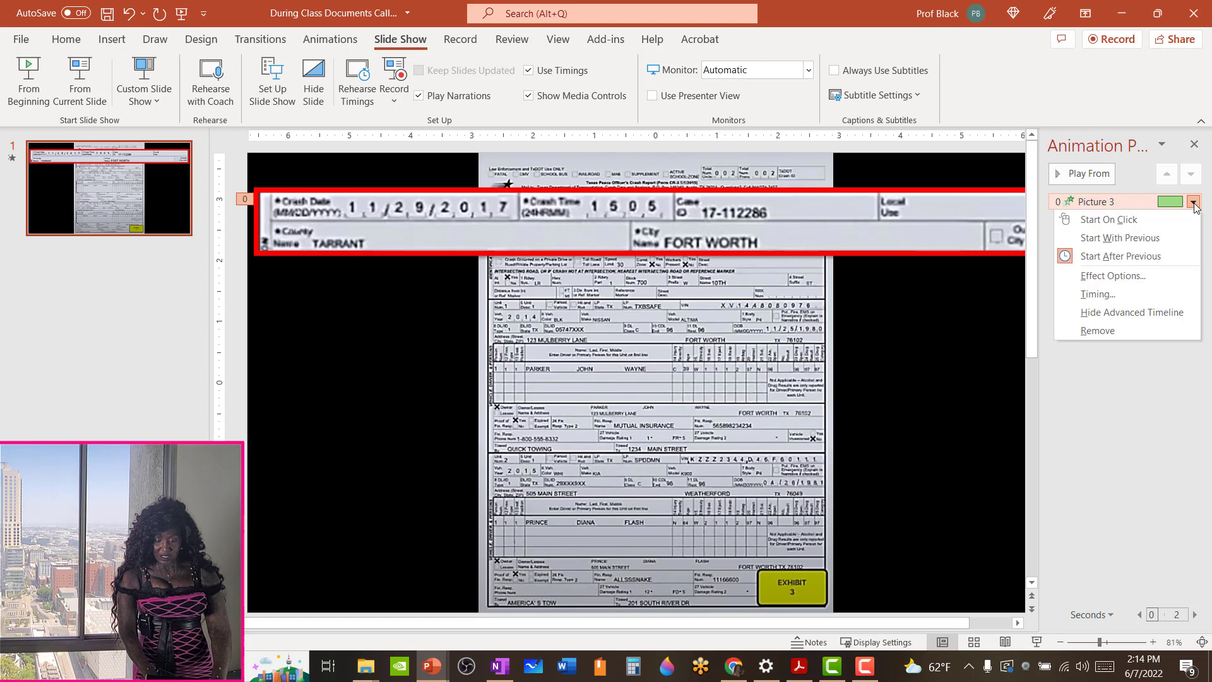
left_click(1111, 297)
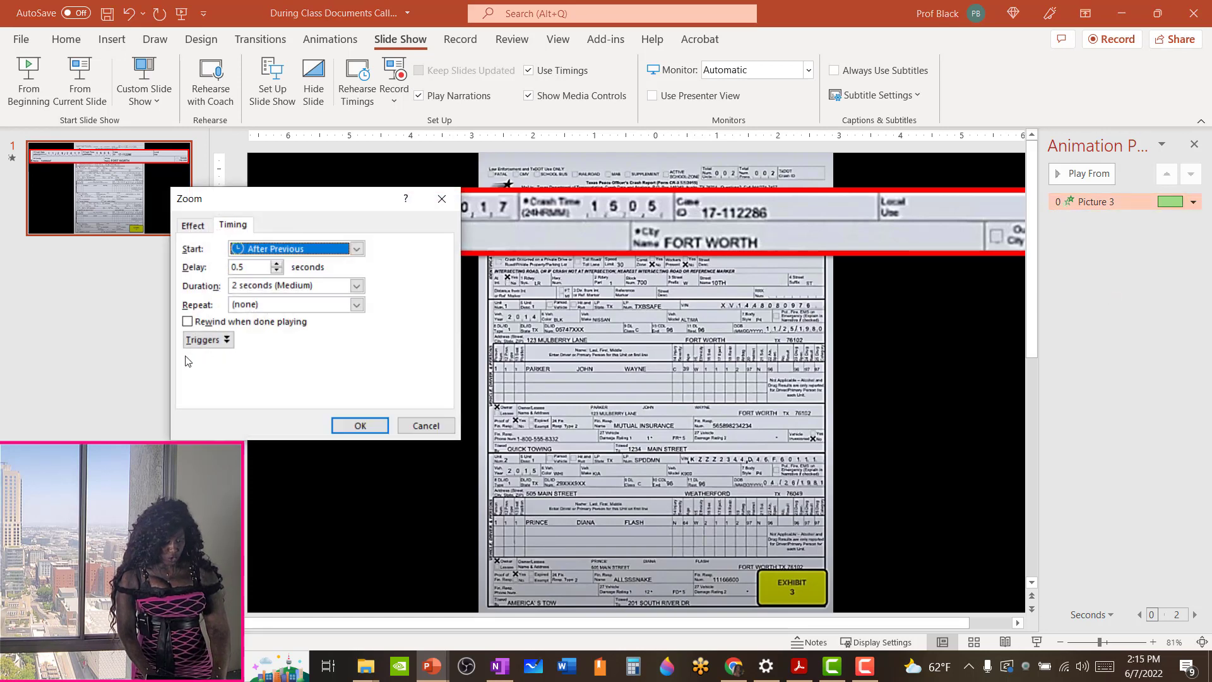
left_click(350, 288)
left_click(356, 286)
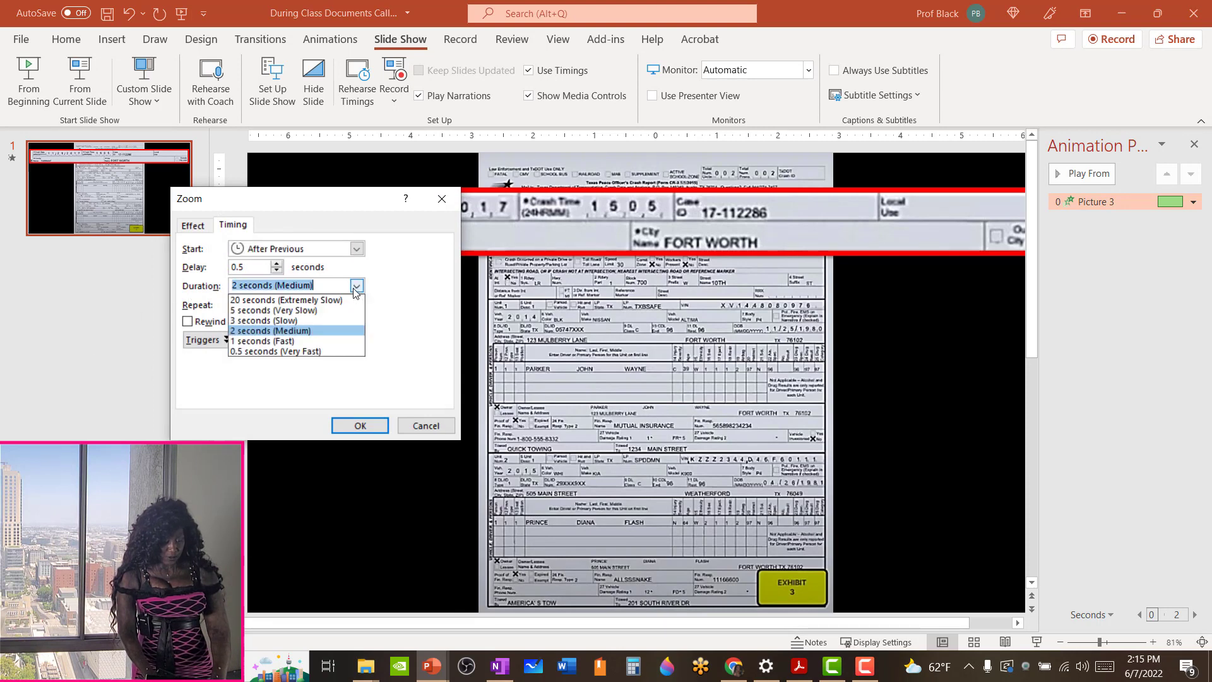
left_click(308, 343)
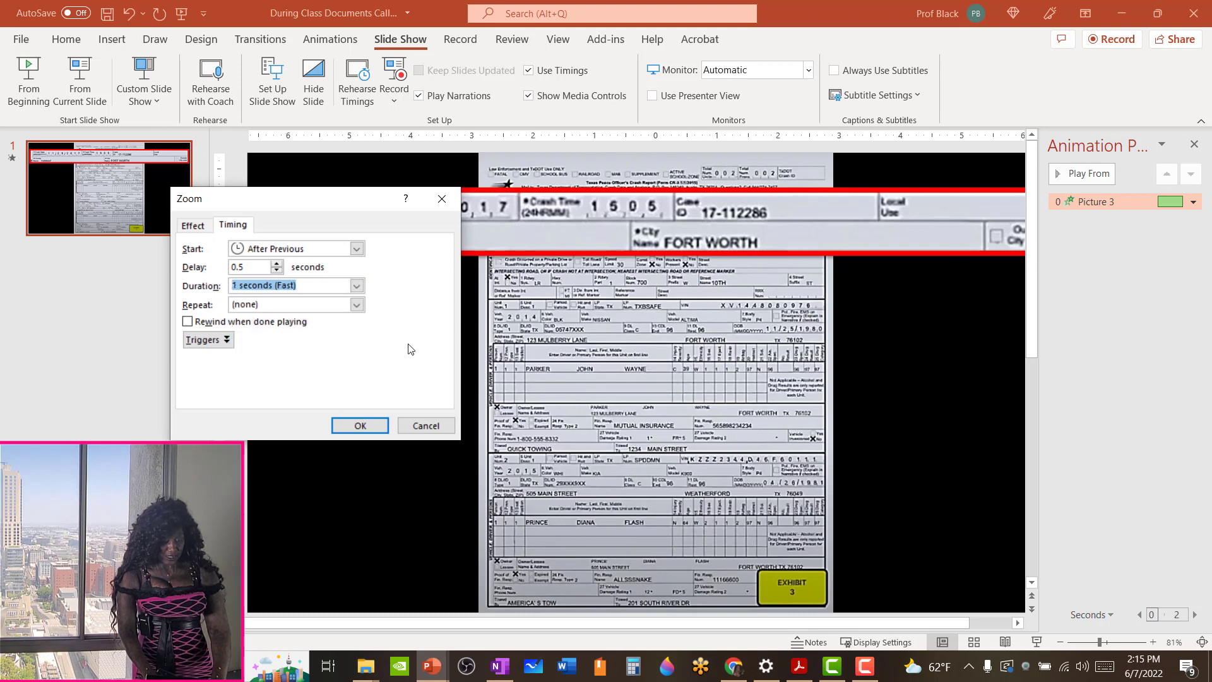
left_click(360, 424)
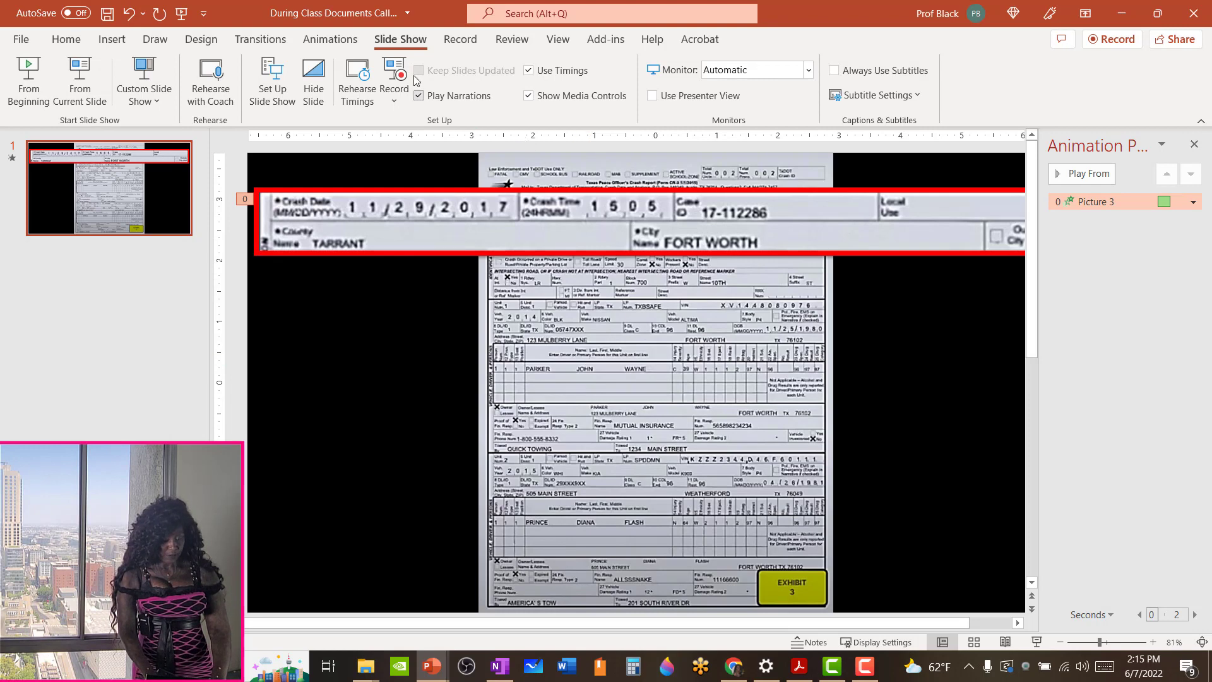
left_click(28, 89)
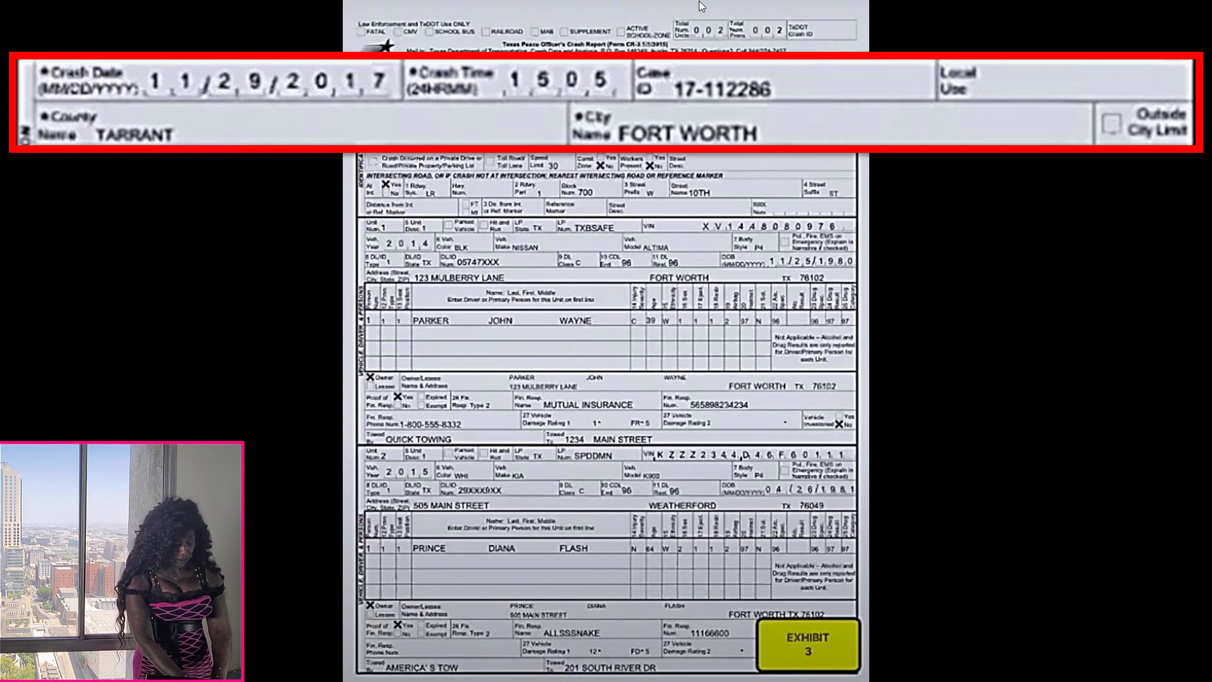
key("Escape")
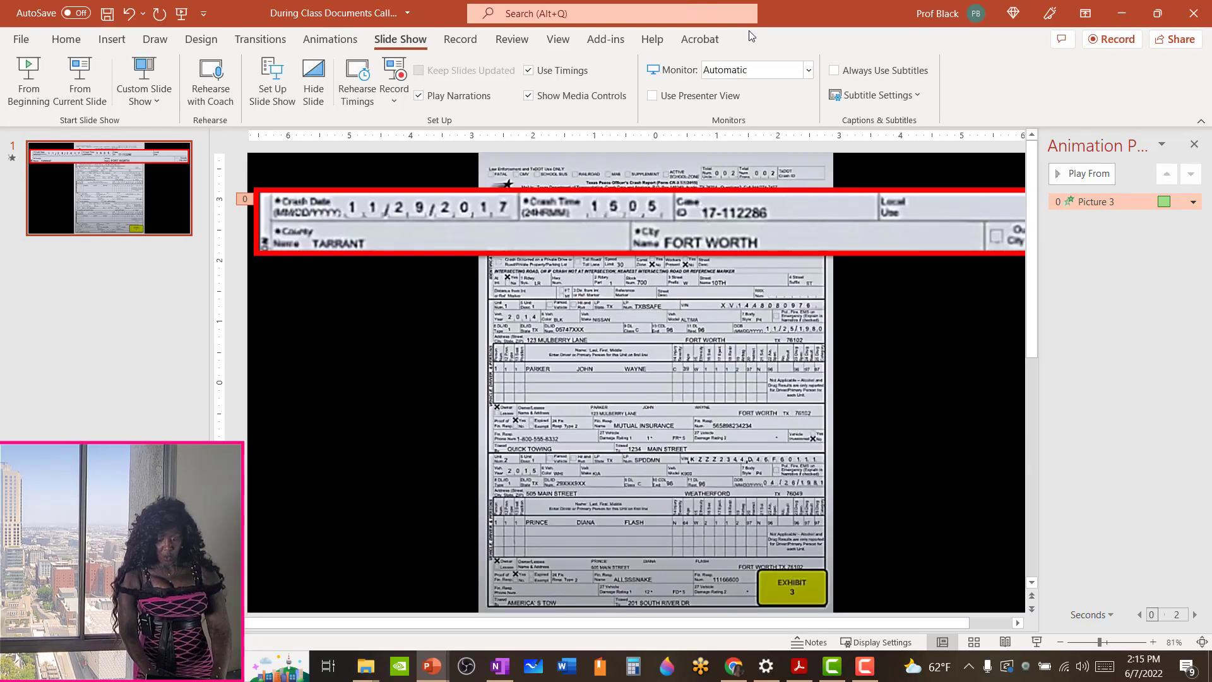
- Shorten the callout's Zoom animation duration to 0.5 seconds (Very Fast) and preview it in the slide show from the beginning
left_click(1193, 202)
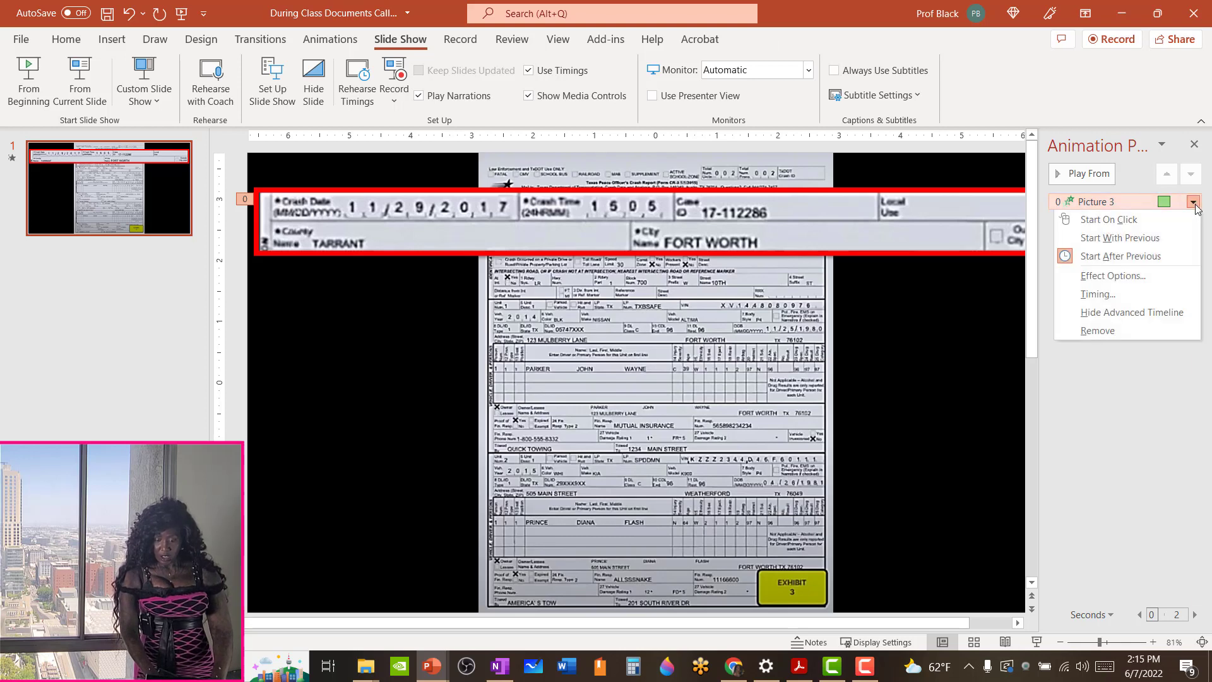
left_click(1125, 295)
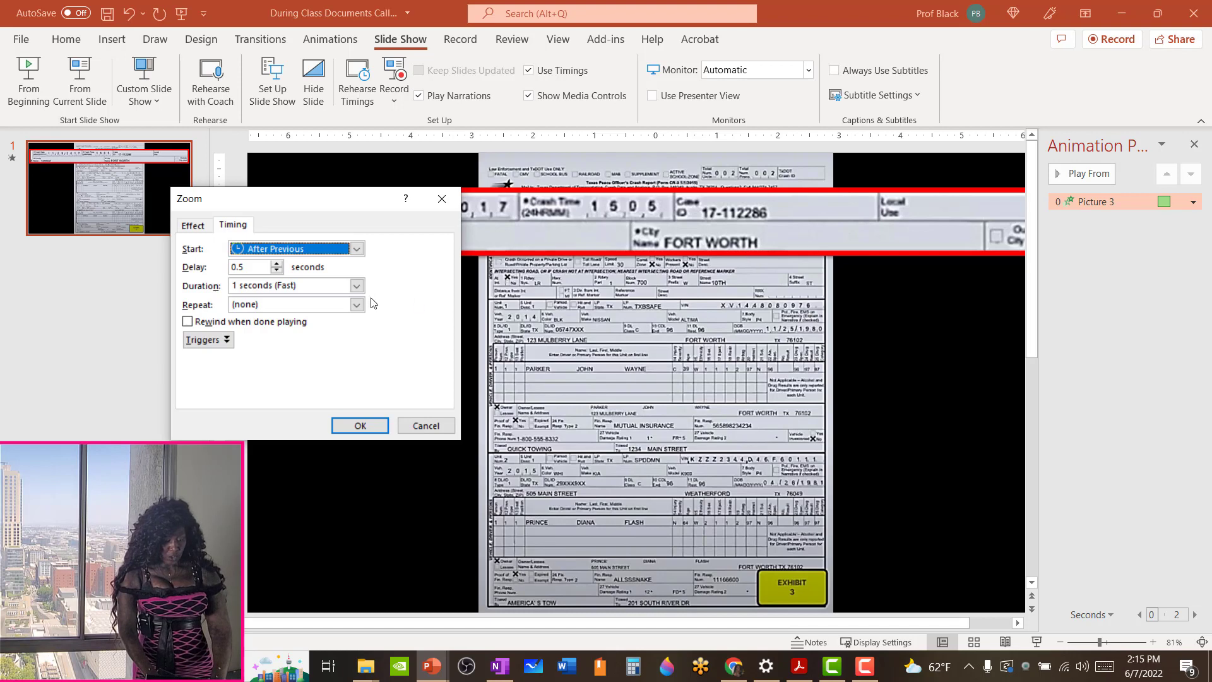
left_click(357, 286)
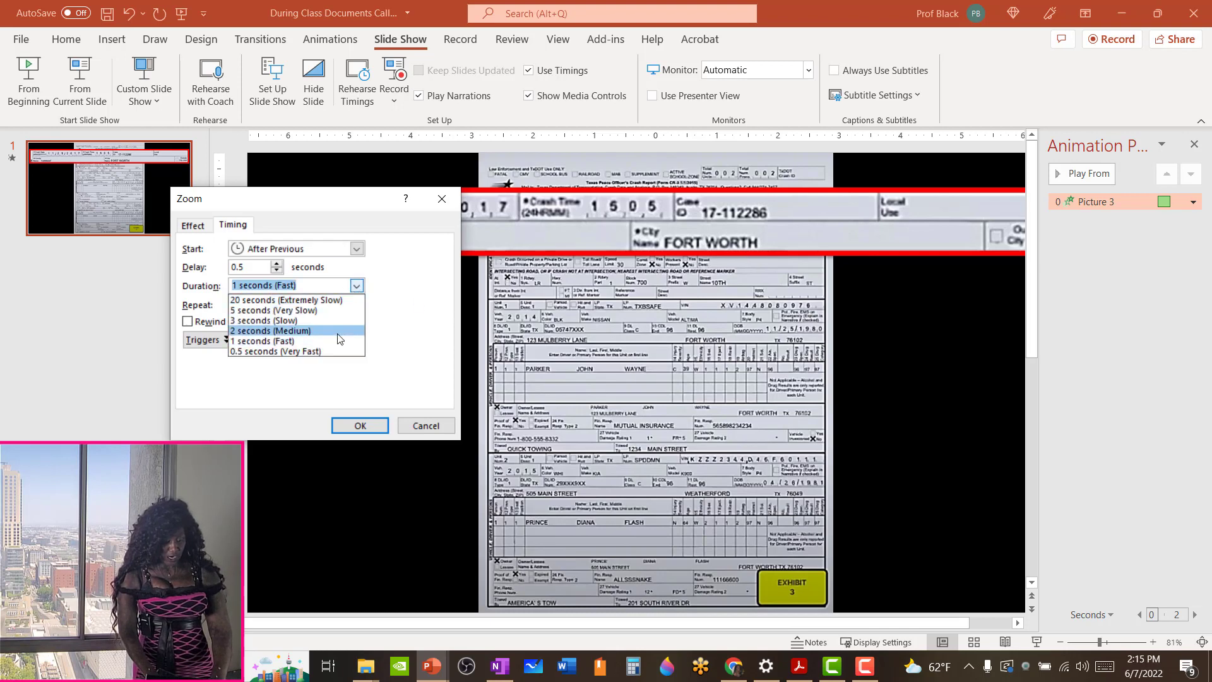
left_click(336, 352)
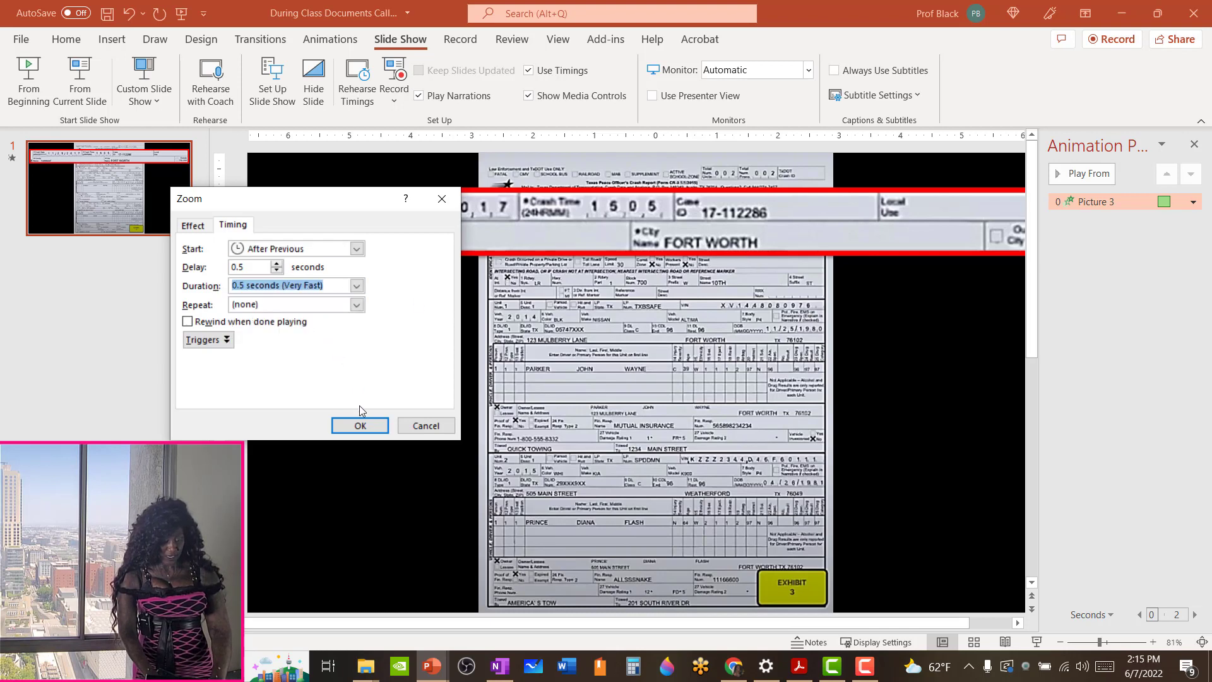
left_click(361, 424)
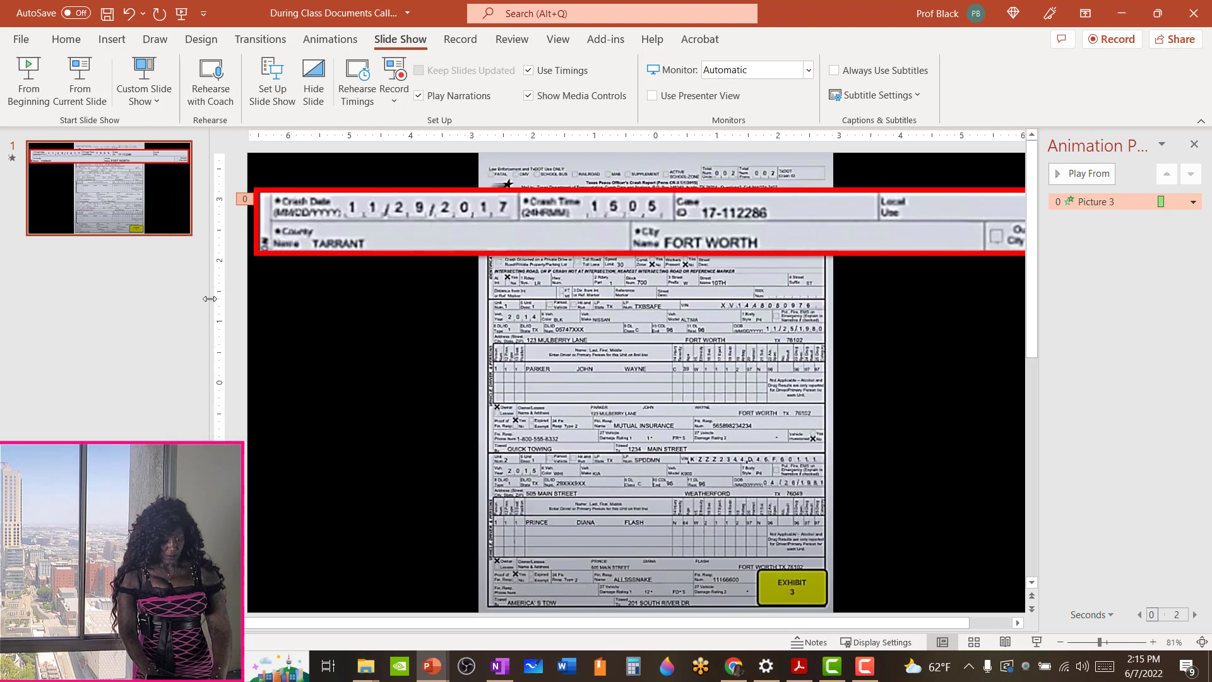
left_click(19, 86)
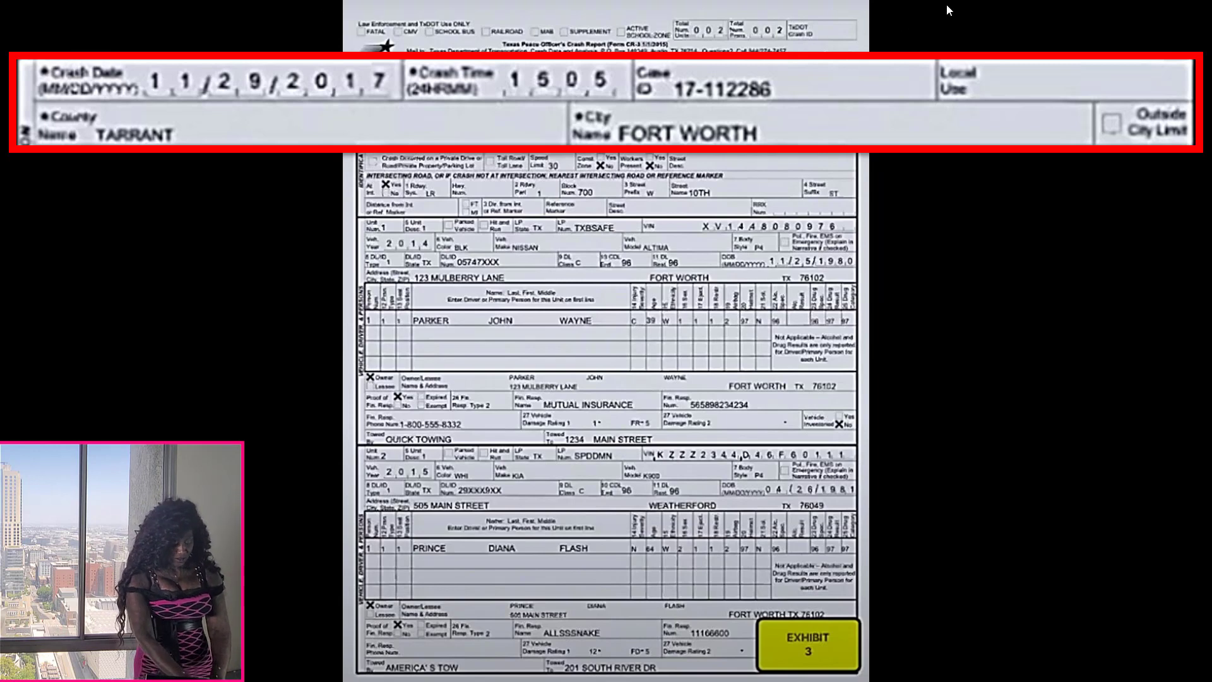
key("Escape")
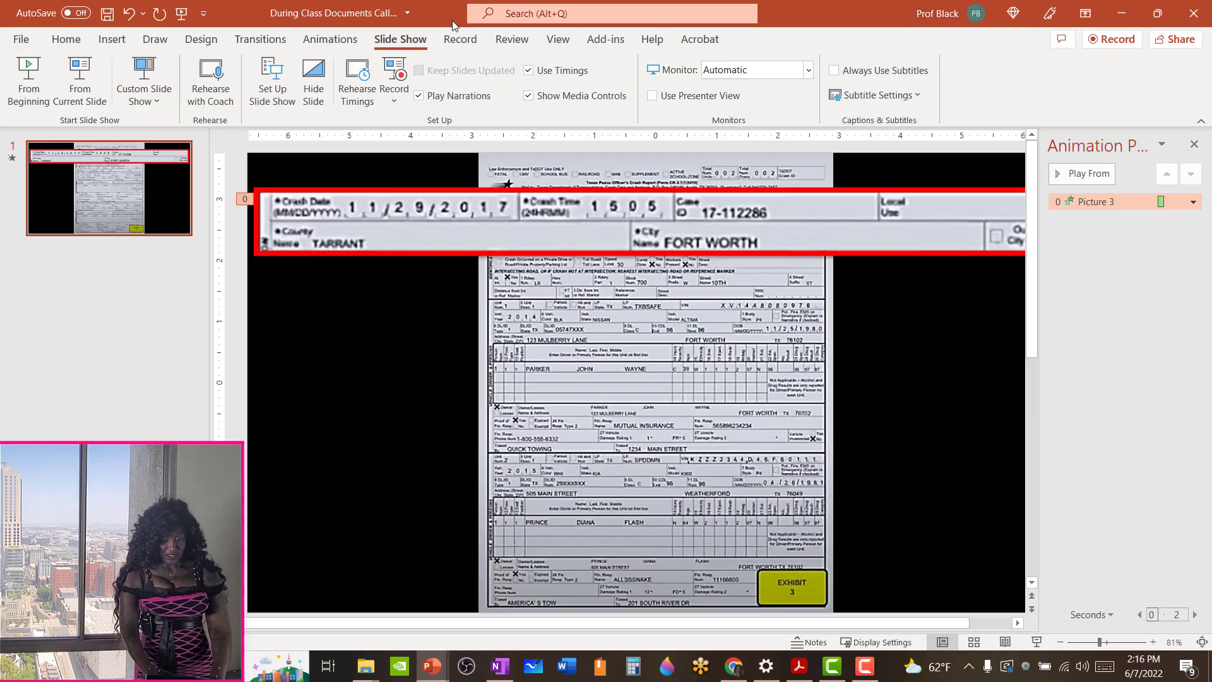
- Set the callout's Zoom animation duration back to 1 second (Fast) and play the slide show from the beginning
left_click(1193, 202)
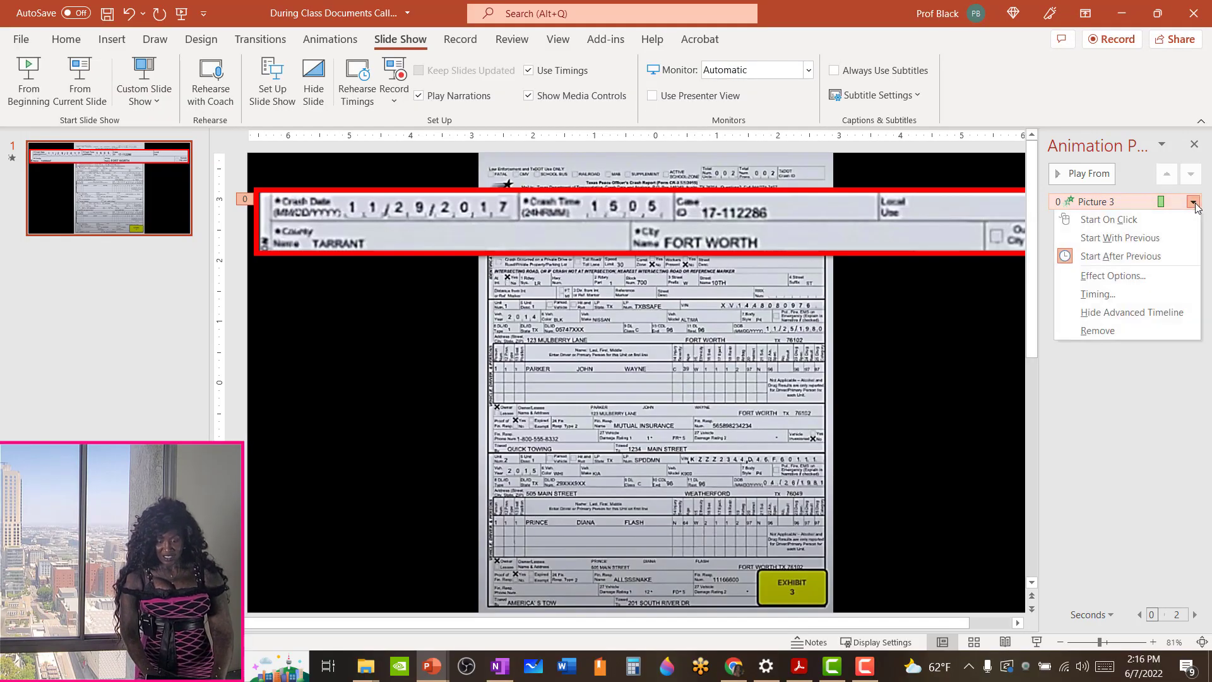
left_click(1115, 295)
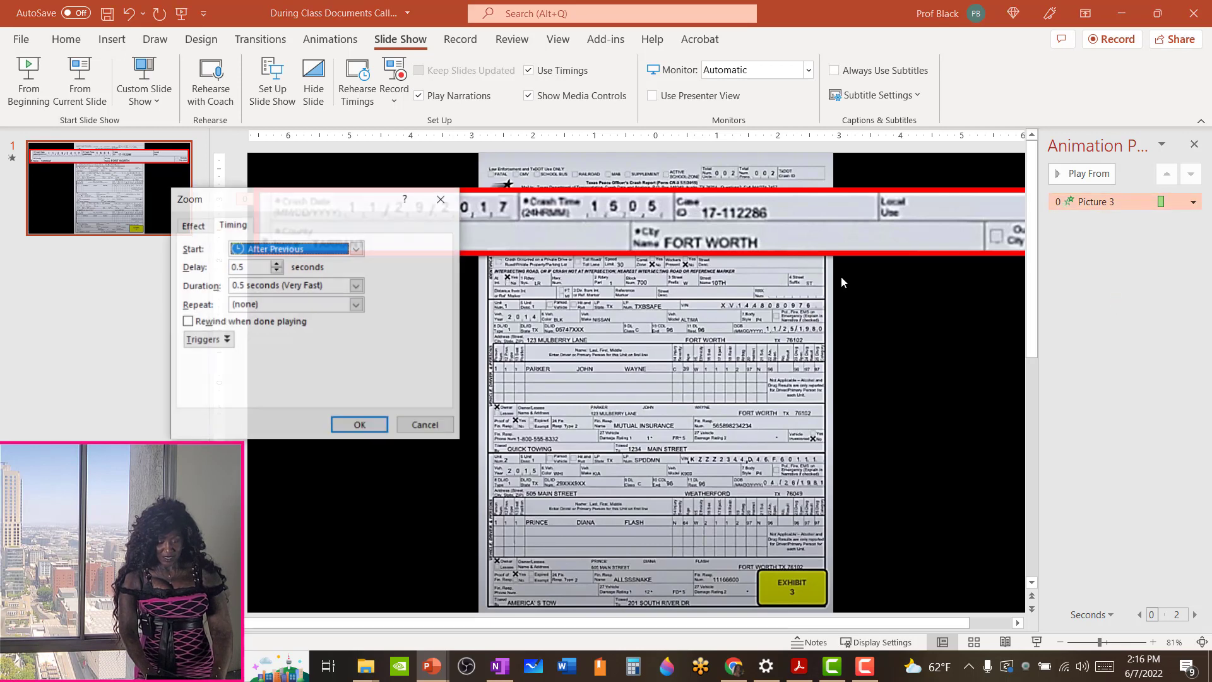
left_click(356, 286)
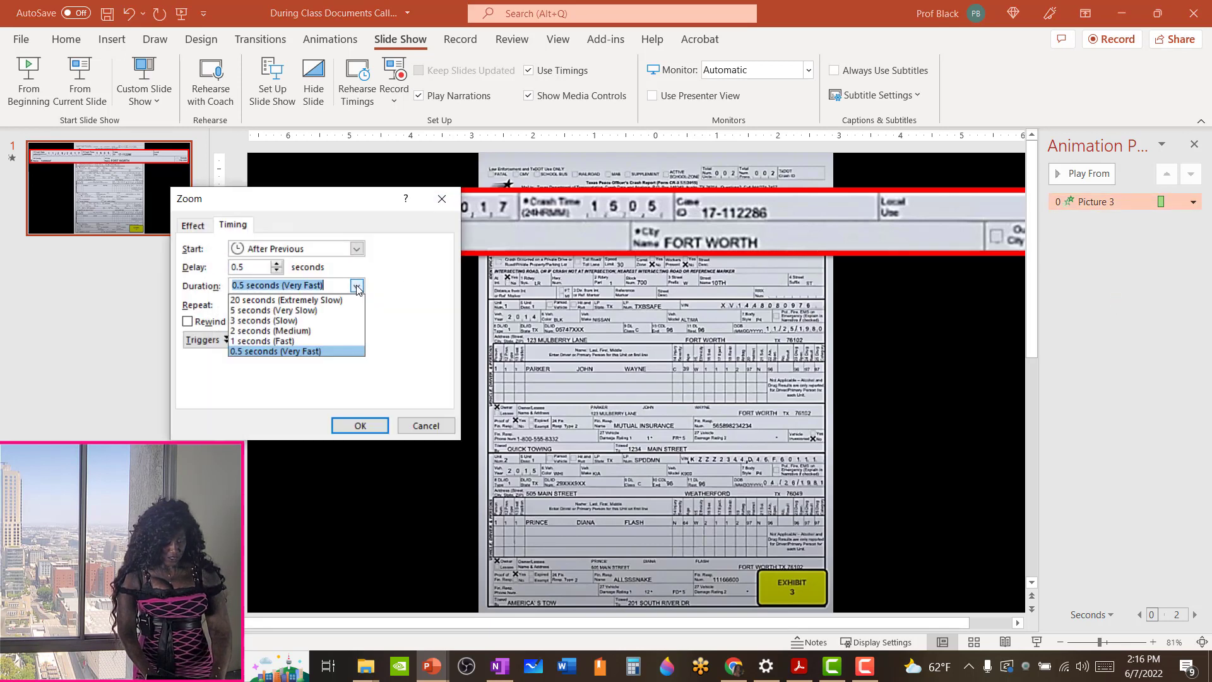
left_click(320, 341)
left_click(360, 425)
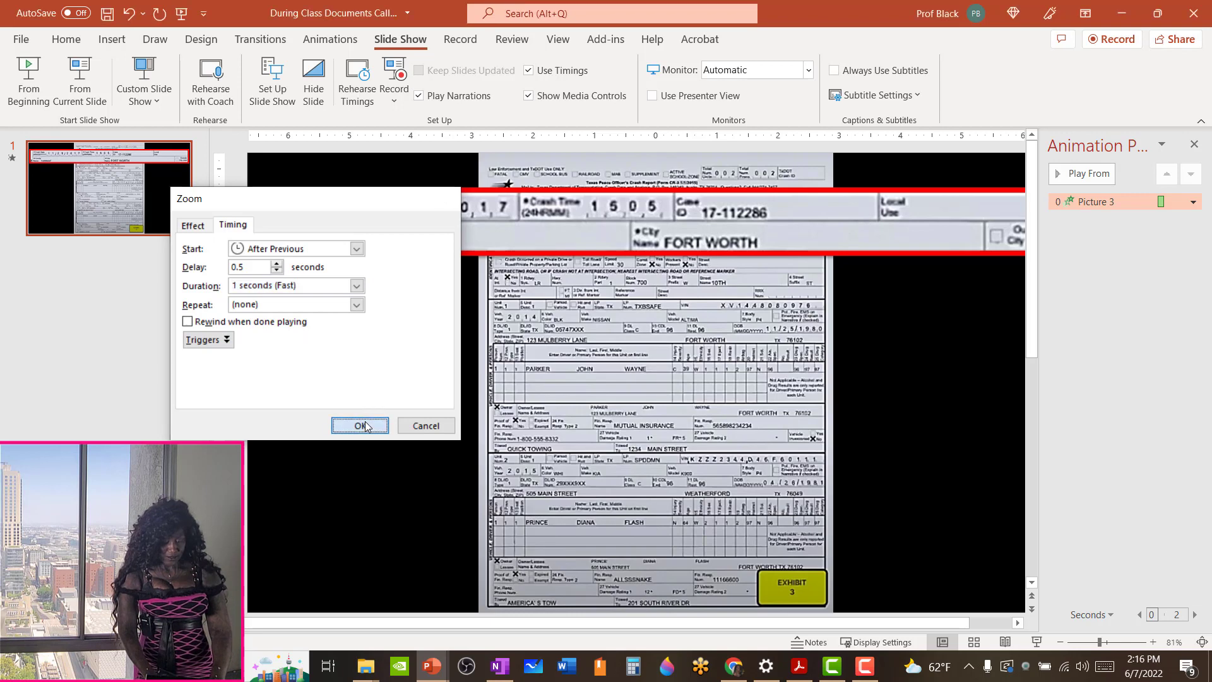
left_click(33, 90)
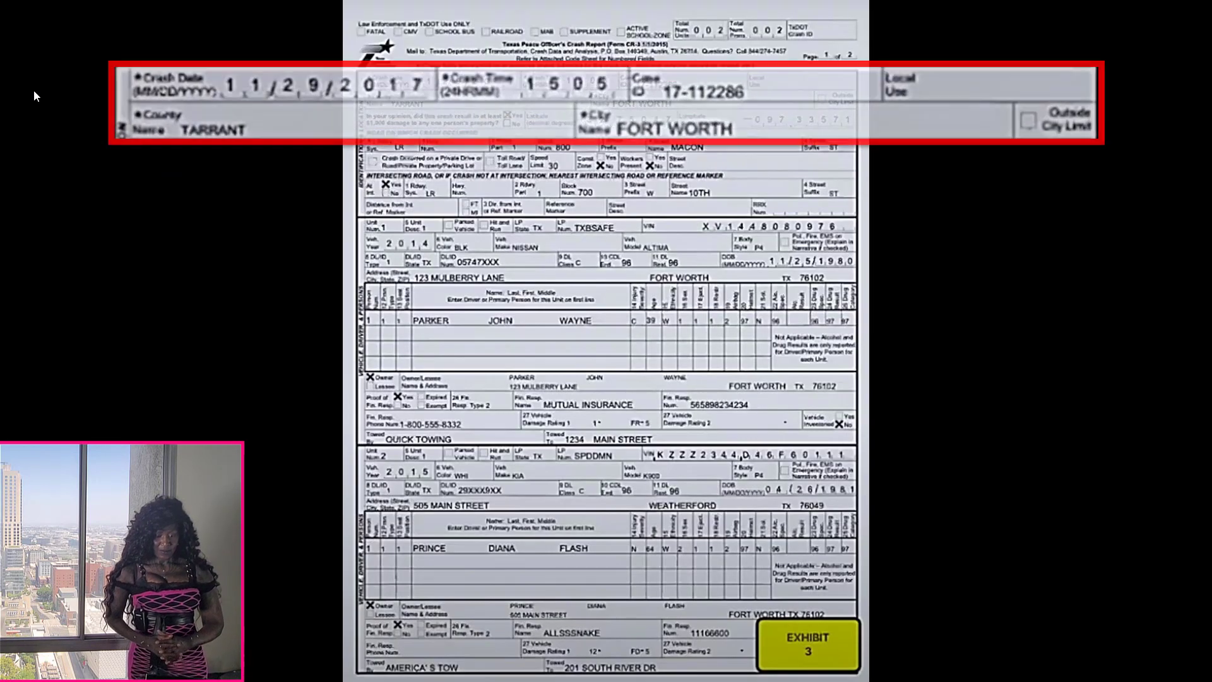